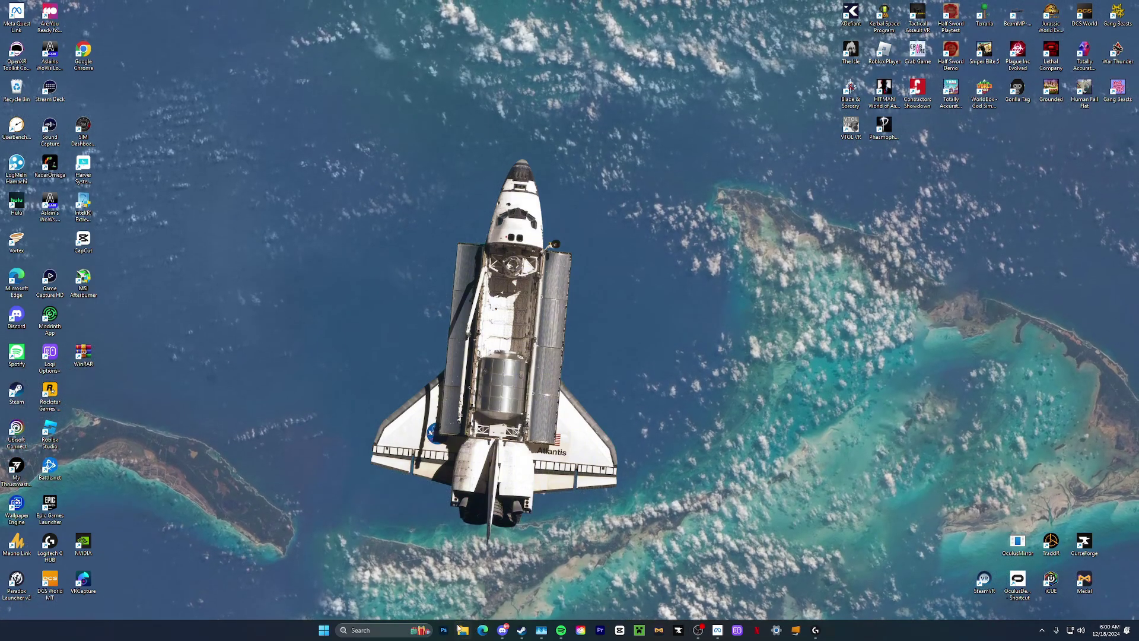
- Browse in File Explorer to C:\Program Files\Oculus\Support\oculus-diagnostics
{"action": "left_click", "coordinate": [462, 629]}
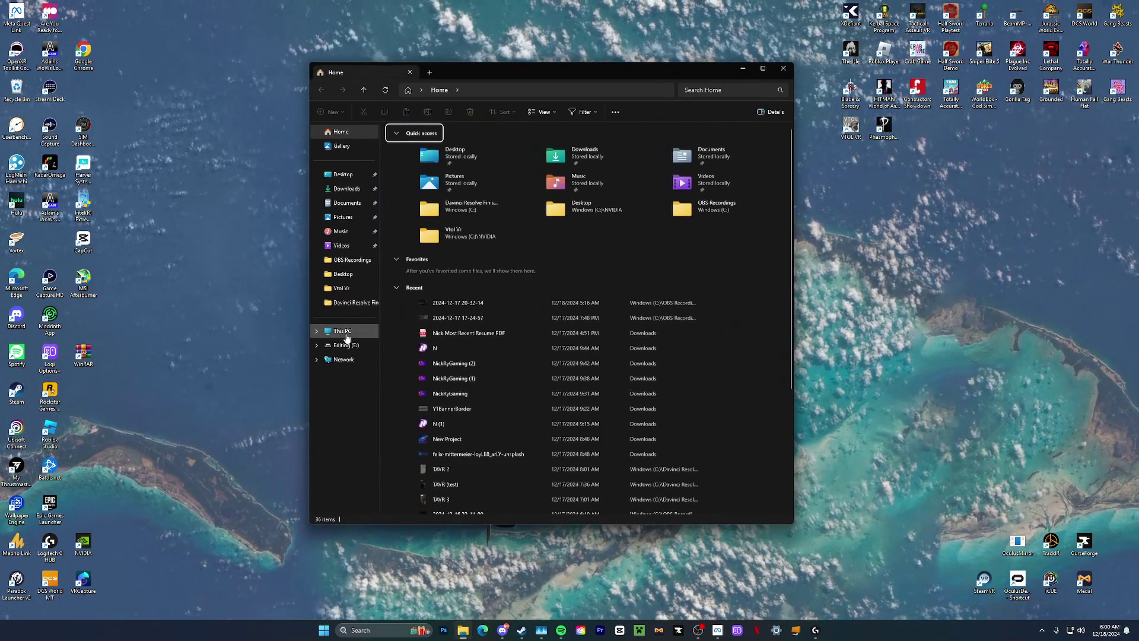
{"action": "left_click", "coordinate": [343, 331]}
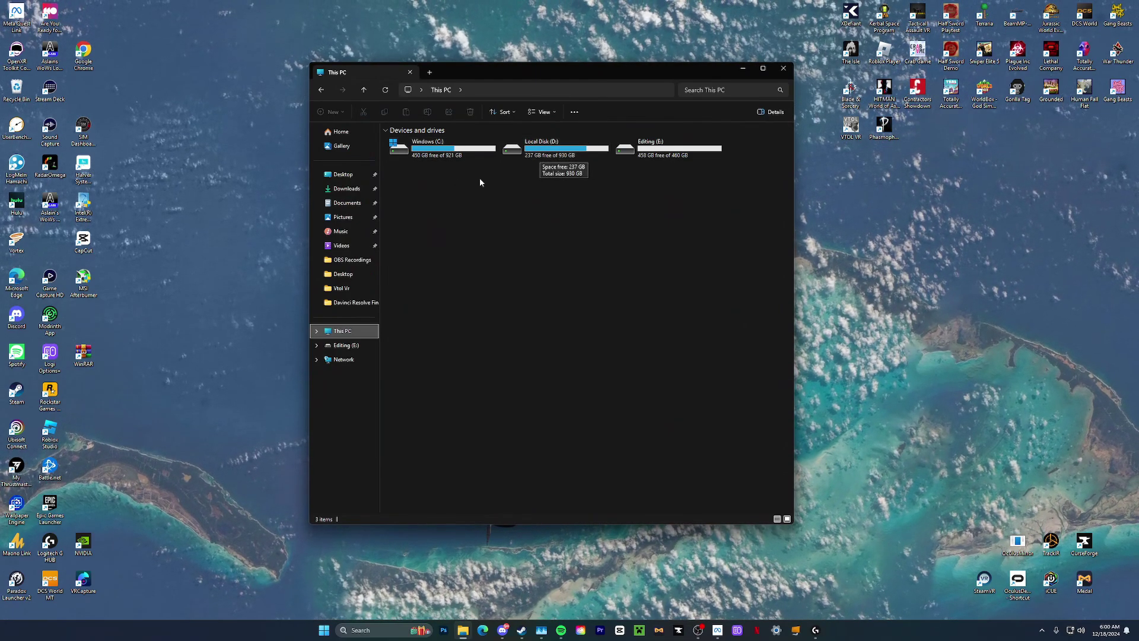
{"action": "double_click", "coordinate": [434, 149]}
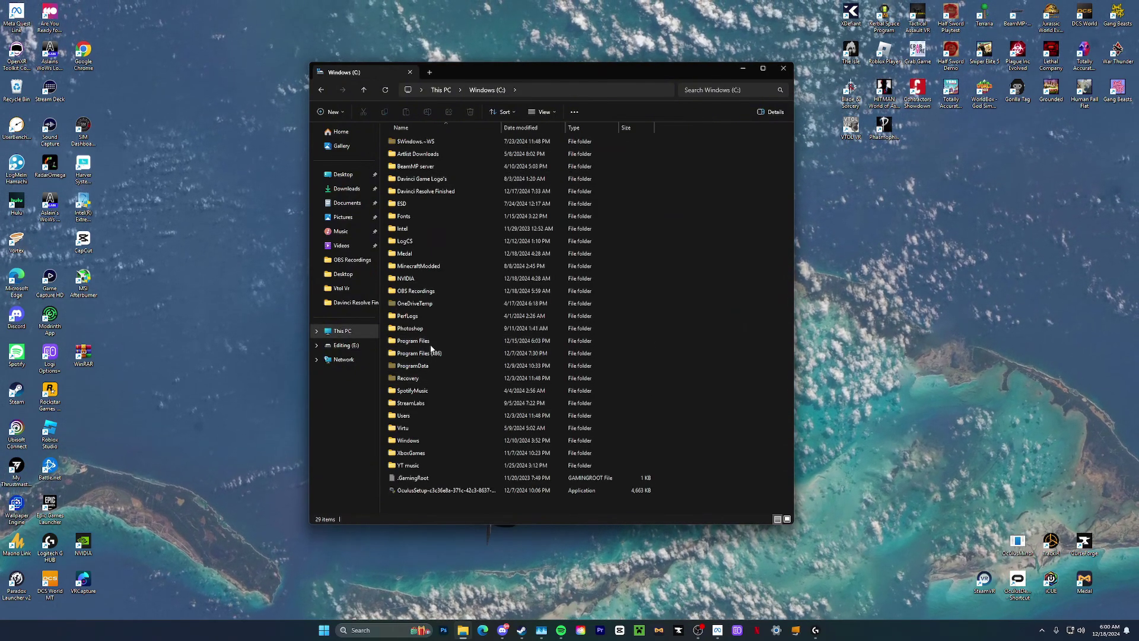
{"action": "double_click", "coordinate": [422, 341]}
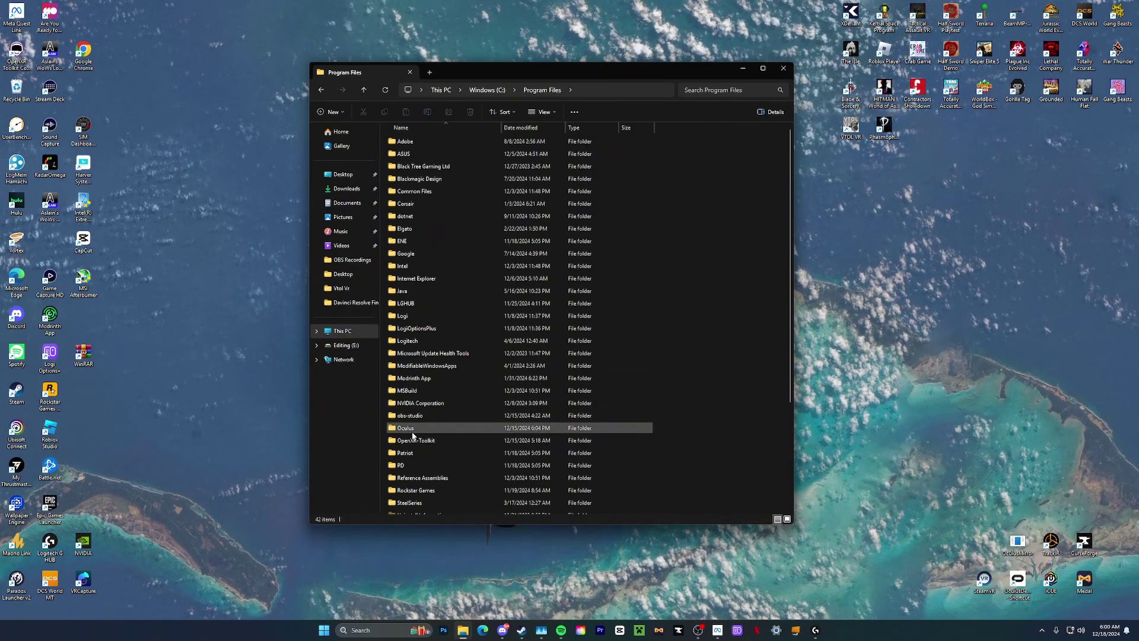
{"action": "double_click", "coordinate": [414, 432]}
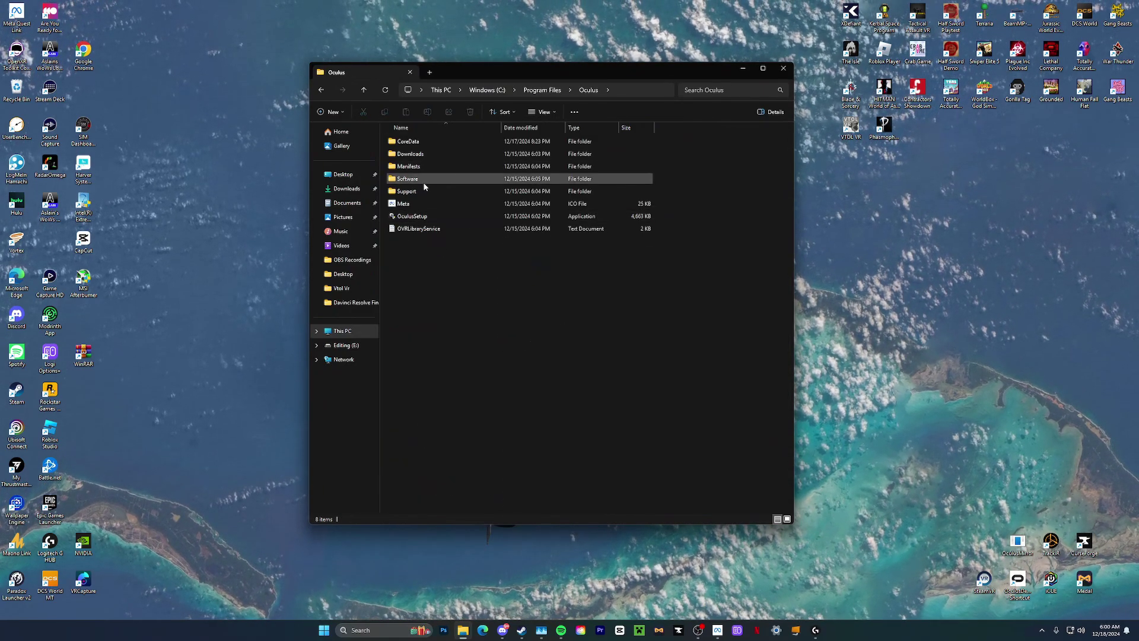
{"action": "double_click", "coordinate": [417, 191]}
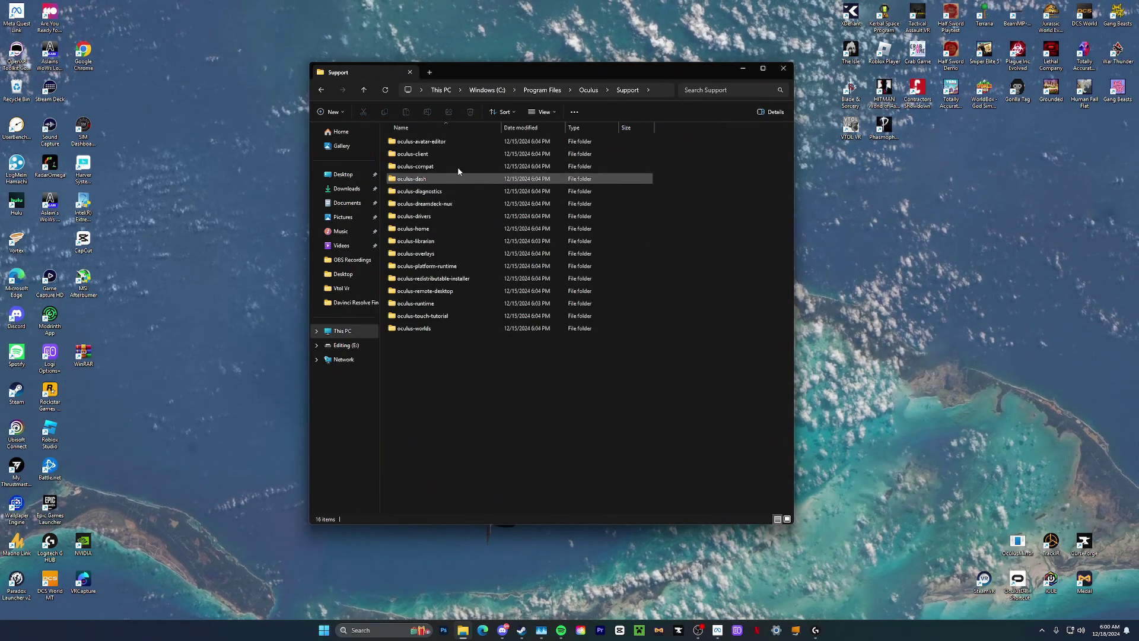
{"action": "double_click", "coordinate": [431, 191]}
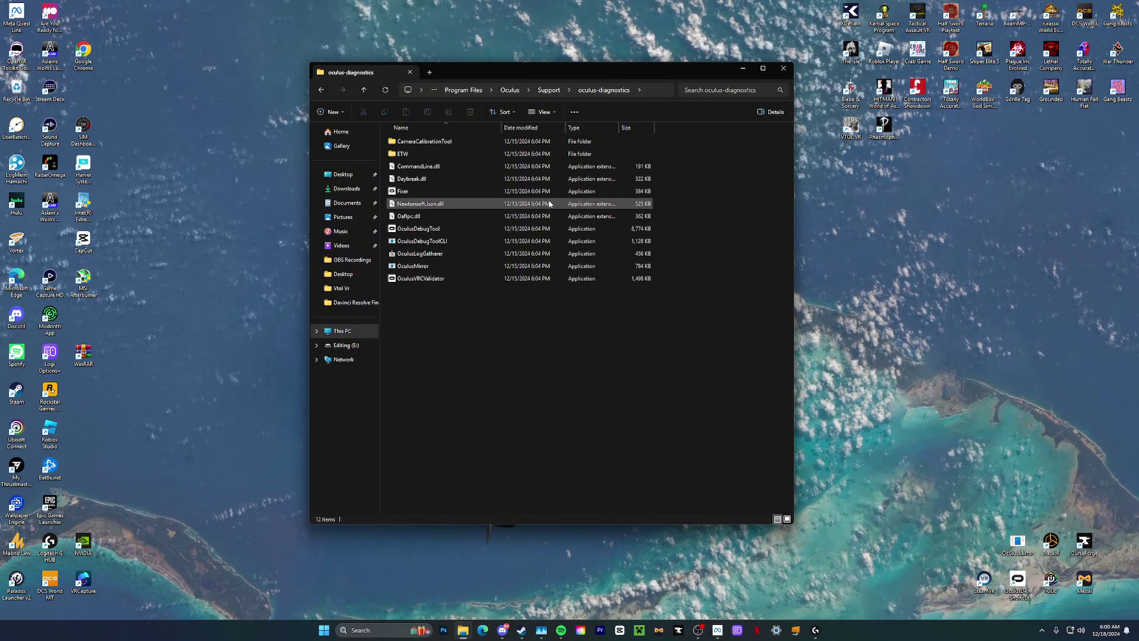
- Drag OculusMirror onto the desktop to create a shortcut to it
{"action": "left_click", "coordinate": [428, 268]}
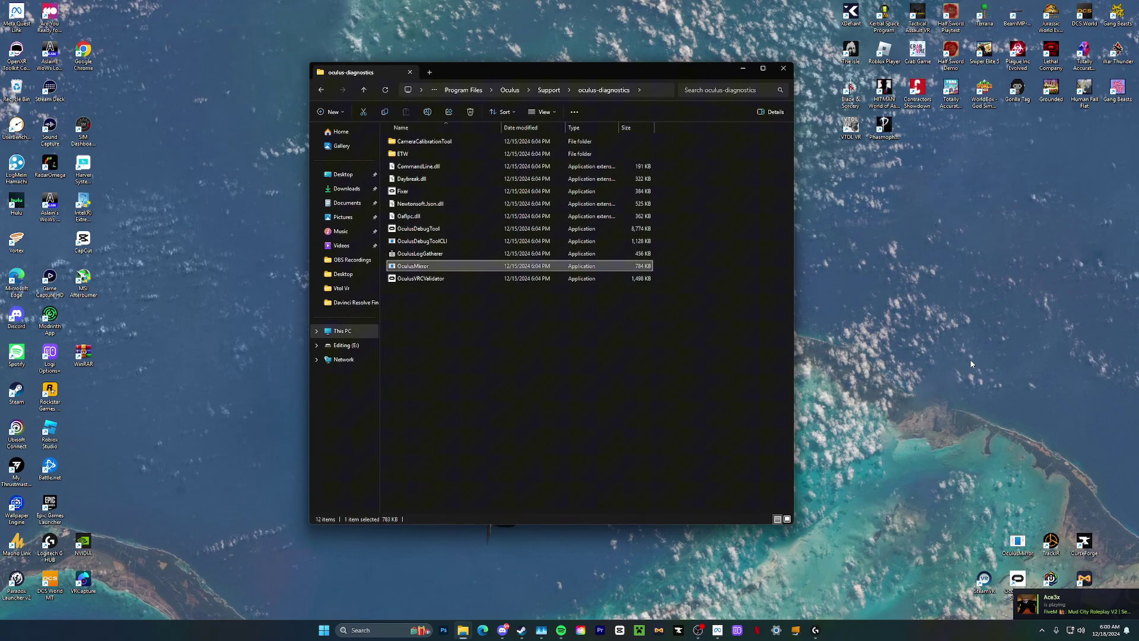
{"action": "right_click", "coordinate": [436, 267]}
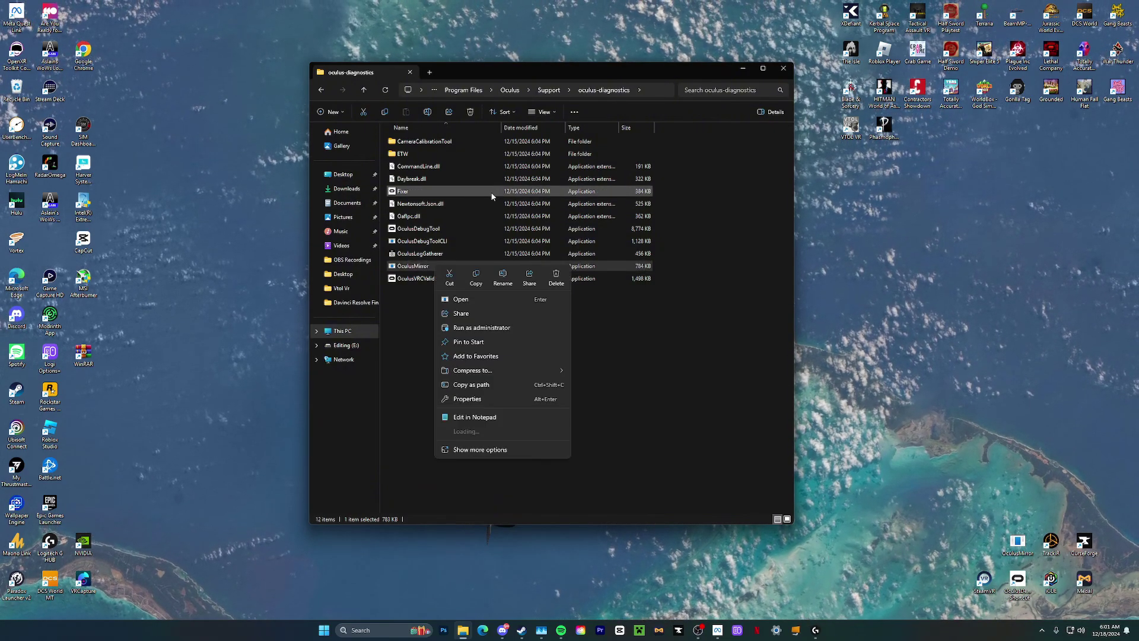
{"action": "key", "text": "Escape"}
{"action": "left_click_drag", "start_coordinate": [435, 268], "coordinate": [514, 348]}
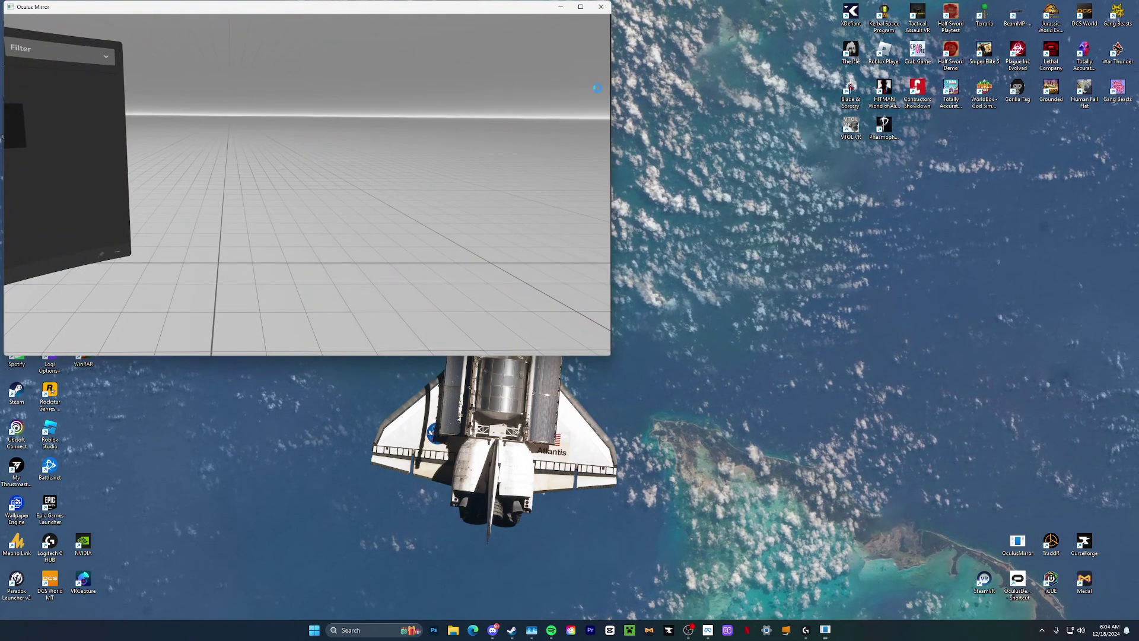
- Maximize the mirror window and try the Both Eyes view
{"action": "left_click", "coordinate": [581, 6]}
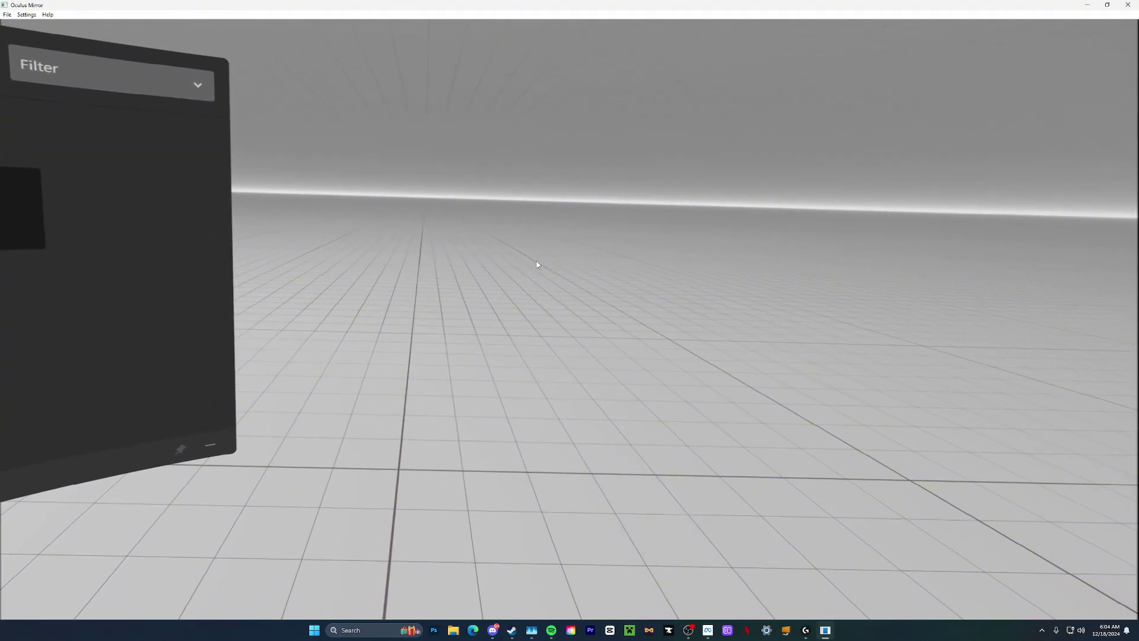
{"action": "left_click", "coordinate": [26, 14]}
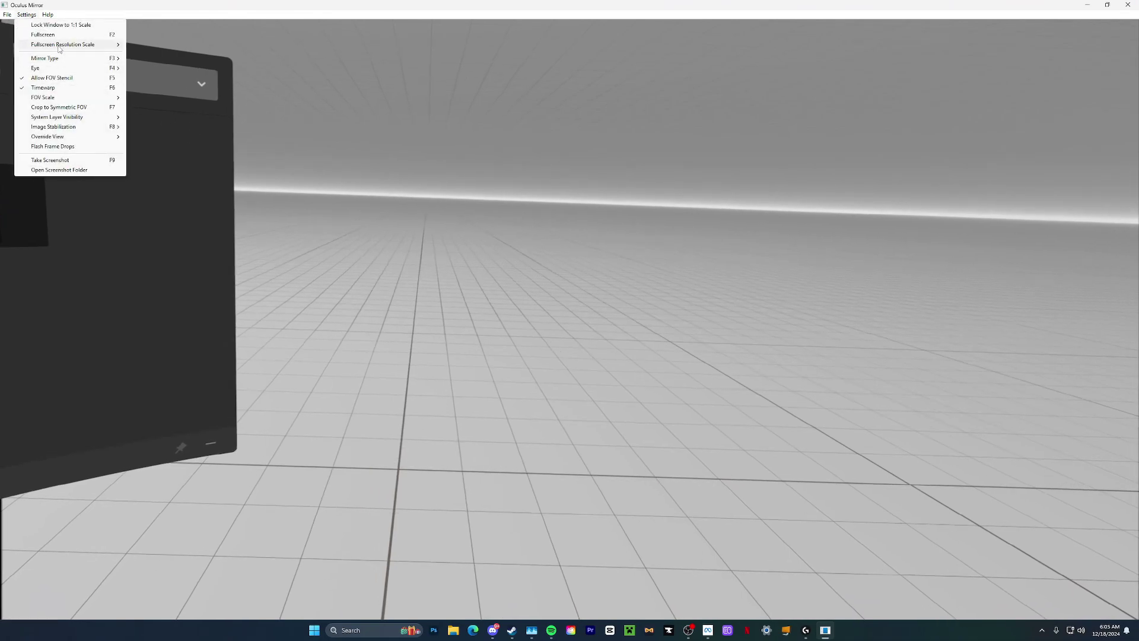
{"action": "mouse_move", "coordinate": [67, 70]}
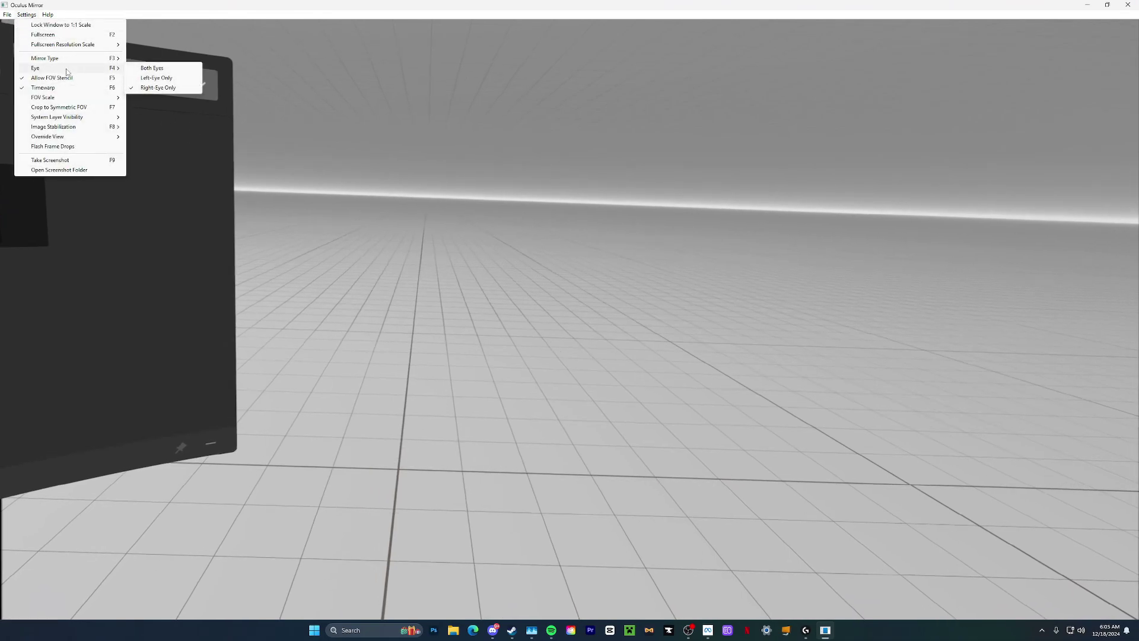
{"action": "left_click", "coordinate": [158, 69]}
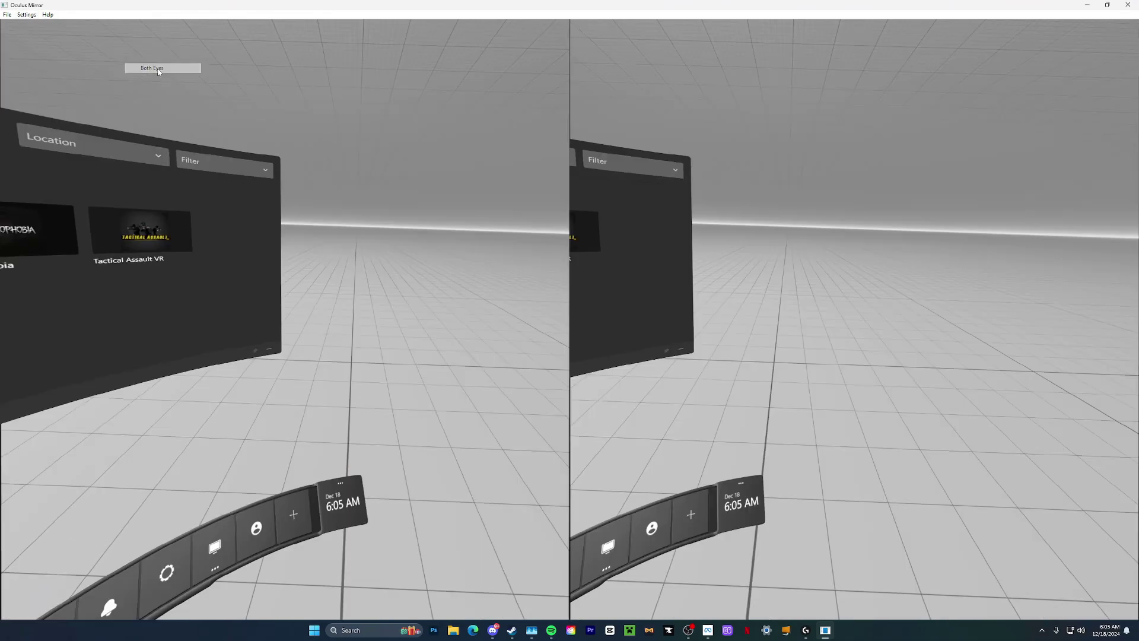
- Switch the Eye setting to Left-Eye Only
{"action": "left_click", "coordinate": [26, 14]}
{"action": "mouse_move", "coordinate": [66, 68]}
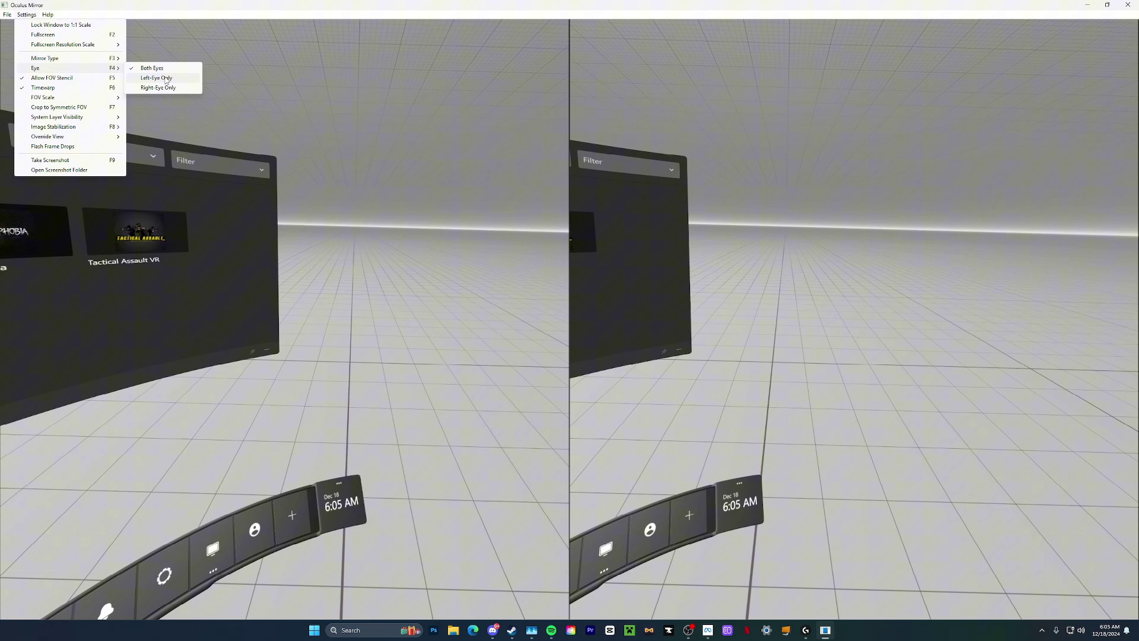
{"action": "left_click", "coordinate": [159, 88]}
{"action": "left_click", "coordinate": [26, 14]}
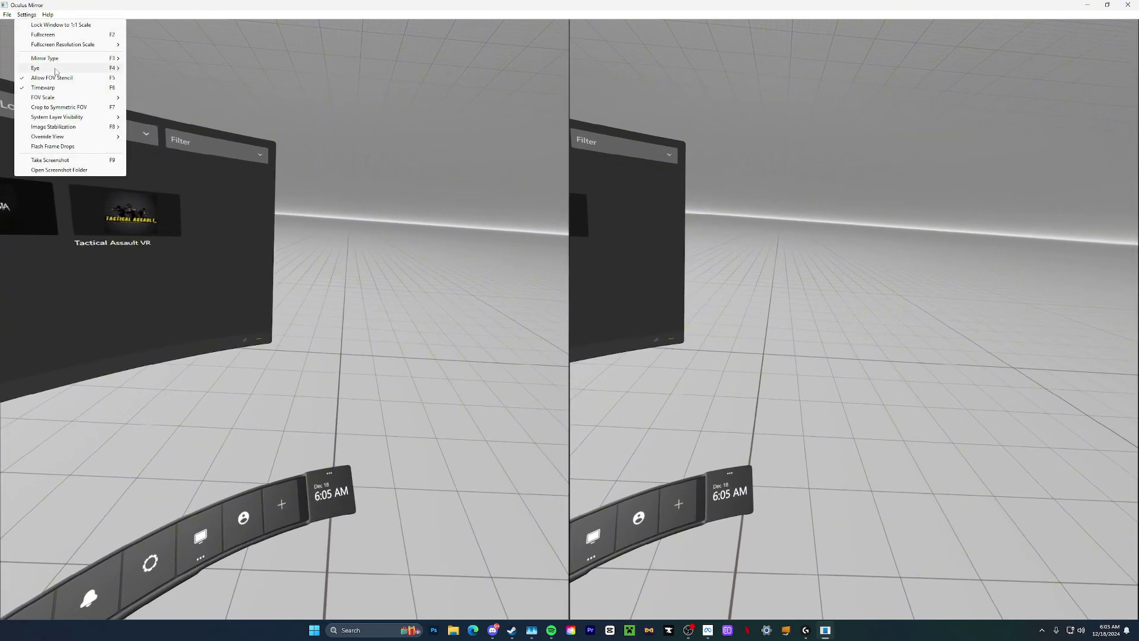
{"action": "left_click", "coordinate": [159, 78]}
{"action": "left_click", "coordinate": [26, 15]}
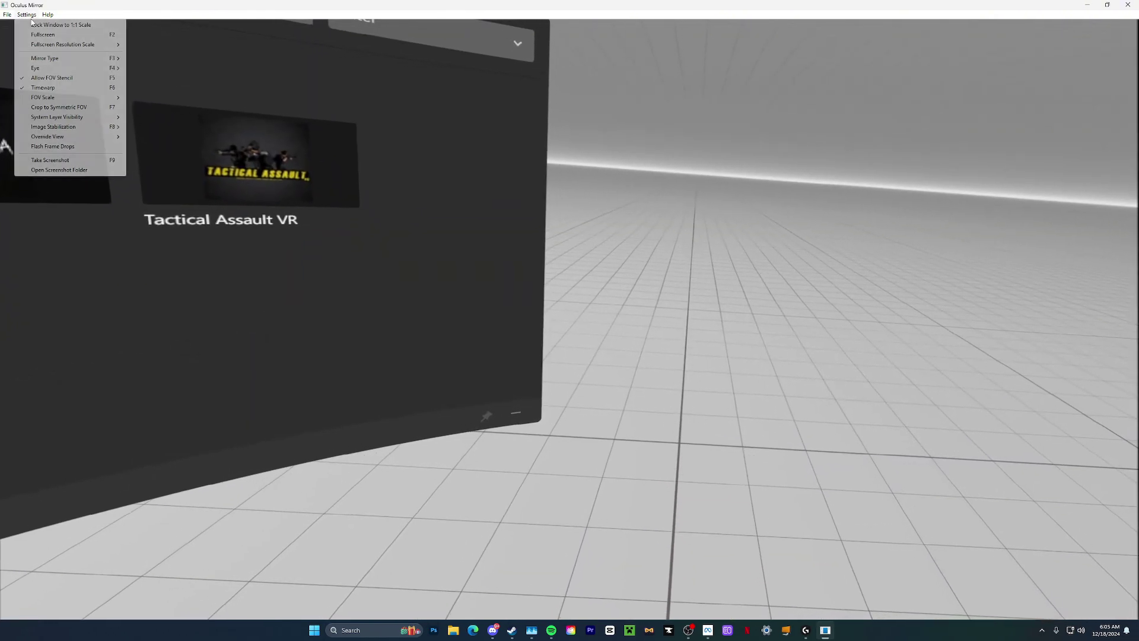
- Turn Timewarp off and enable Crop to Symmetric FOV in the Settings menu
{"action": "left_click", "coordinate": [75, 89]}
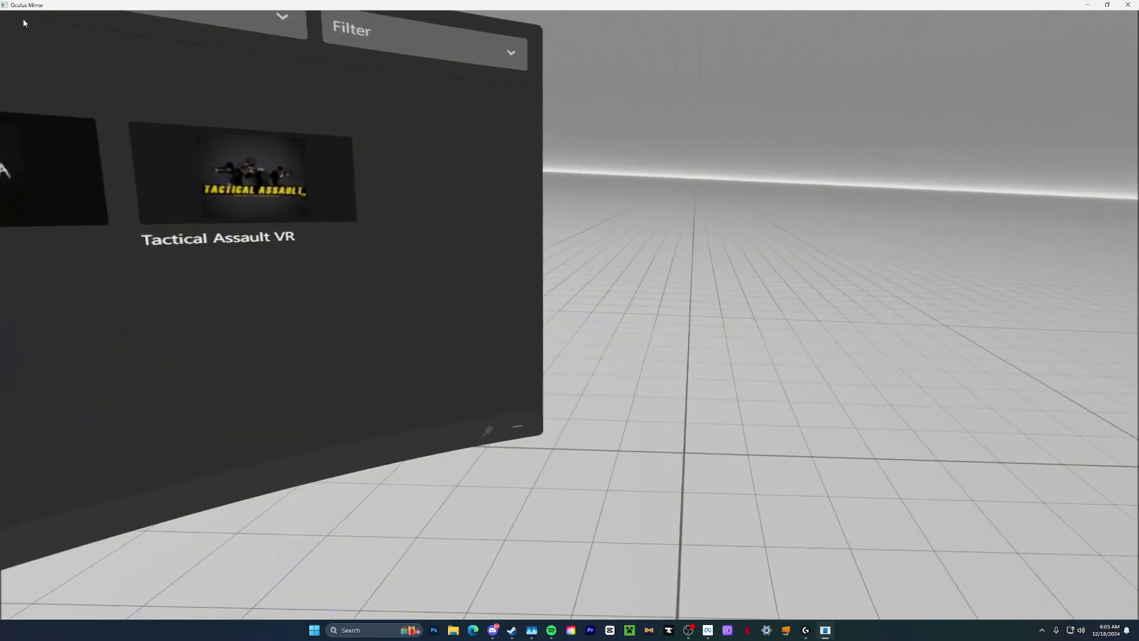
{"action": "left_click", "coordinate": [27, 14]}
{"action": "left_click", "coordinate": [55, 90]}
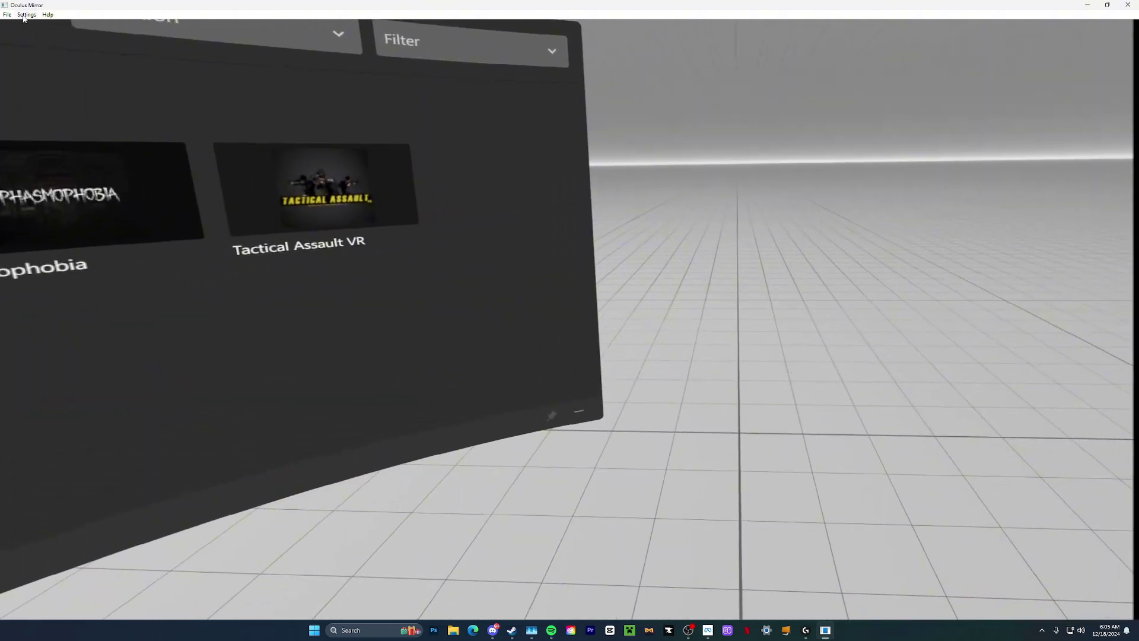
{"action": "left_click", "coordinate": [27, 15]}
{"action": "left_click", "coordinate": [61, 88]}
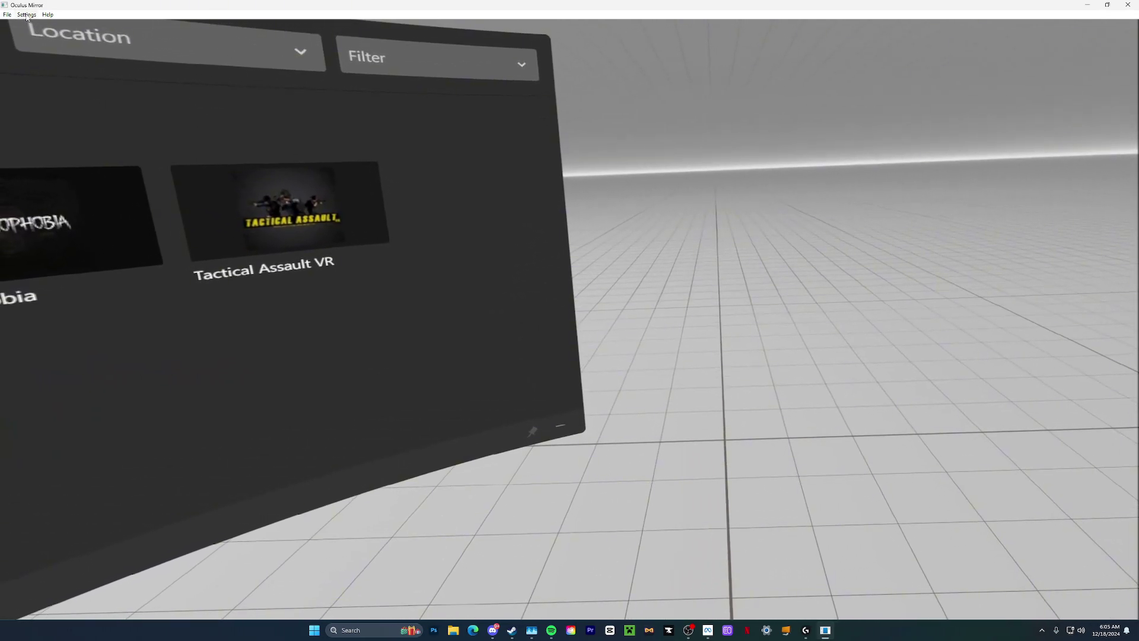
{"action": "left_click", "coordinate": [26, 15]}
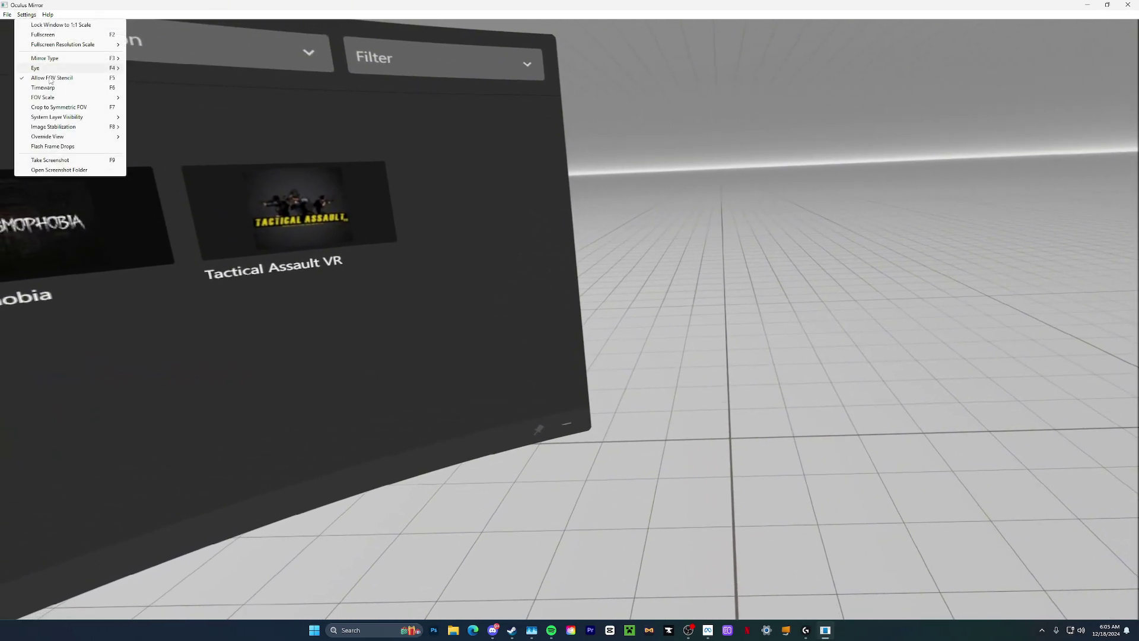
{"action": "left_click", "coordinate": [75, 110]}
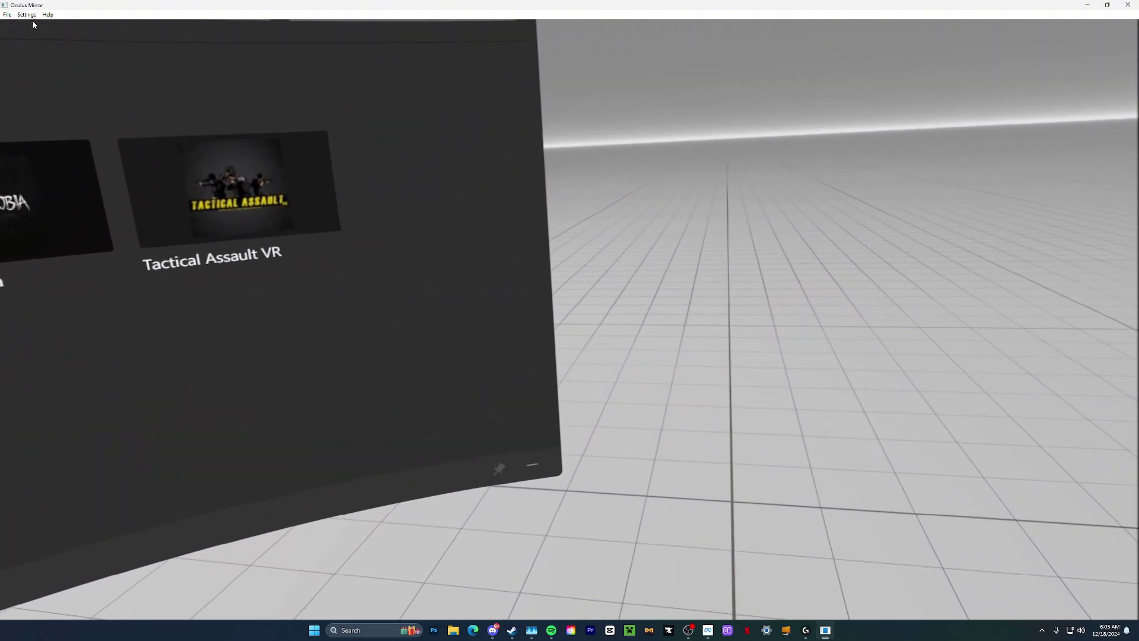
- Set the X-axis FOV scale to 130%
{"action": "left_click", "coordinate": [28, 16]}
{"action": "mouse_move", "coordinate": [60, 98]}
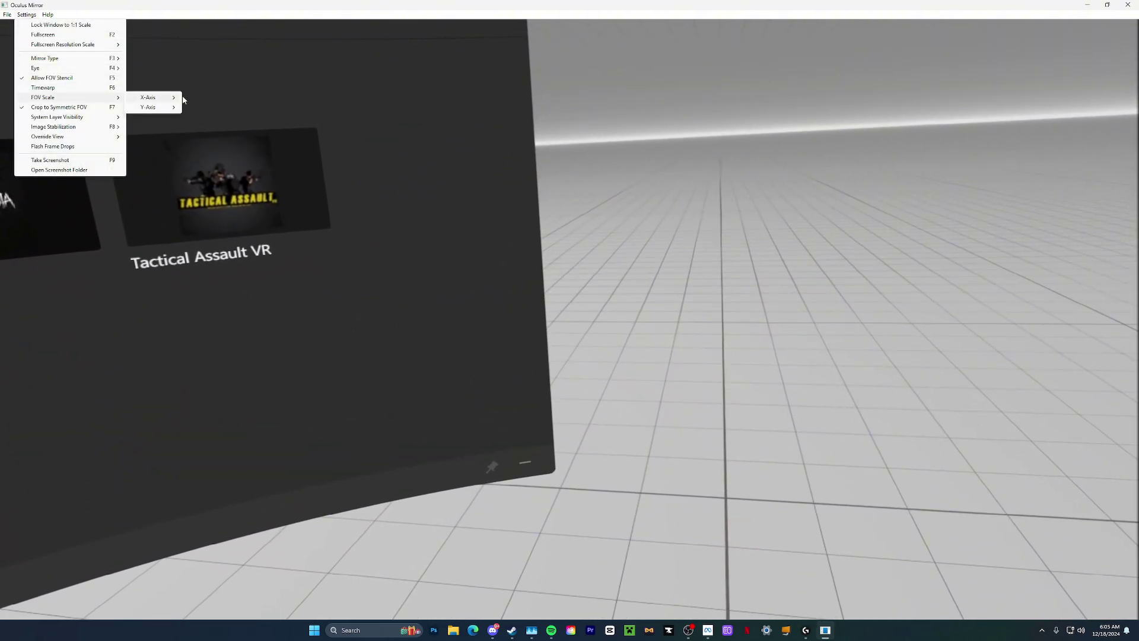
{"action": "mouse_move", "coordinate": [168, 99]}
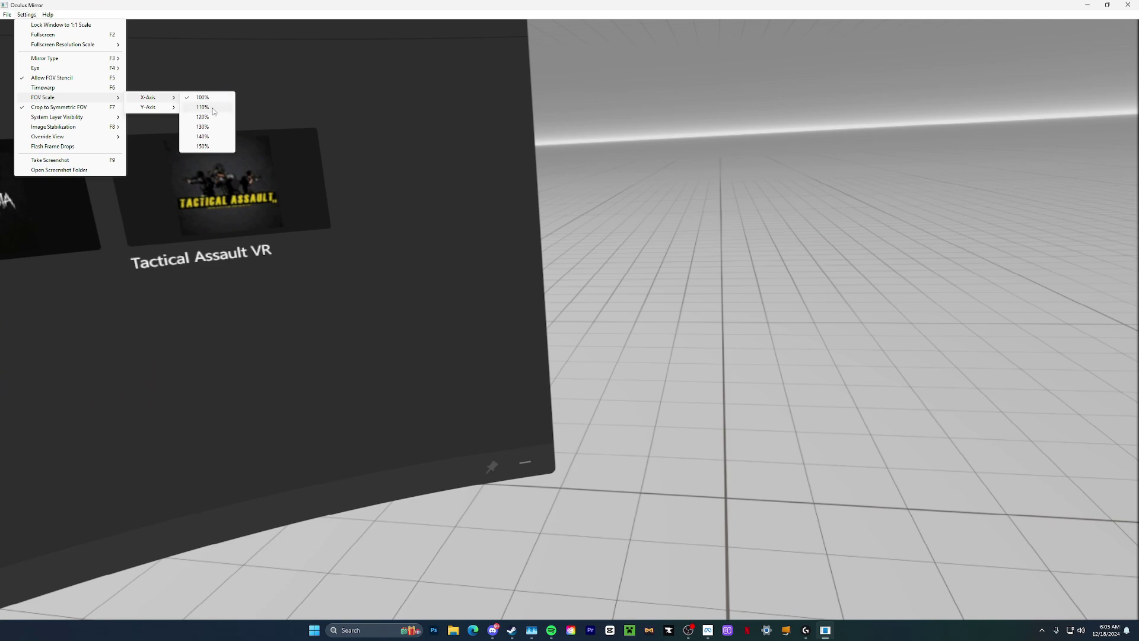
{"action": "left_click", "coordinate": [223, 136]}
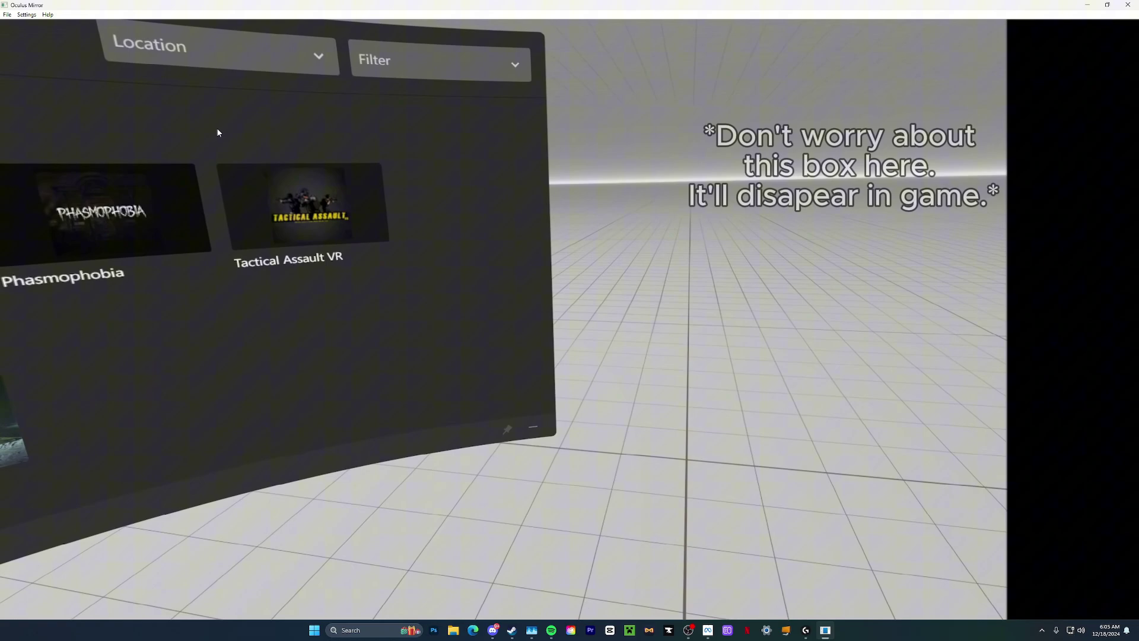
{"action": "left_click", "coordinate": [26, 15]}
{"action": "mouse_move", "coordinate": [64, 98]}
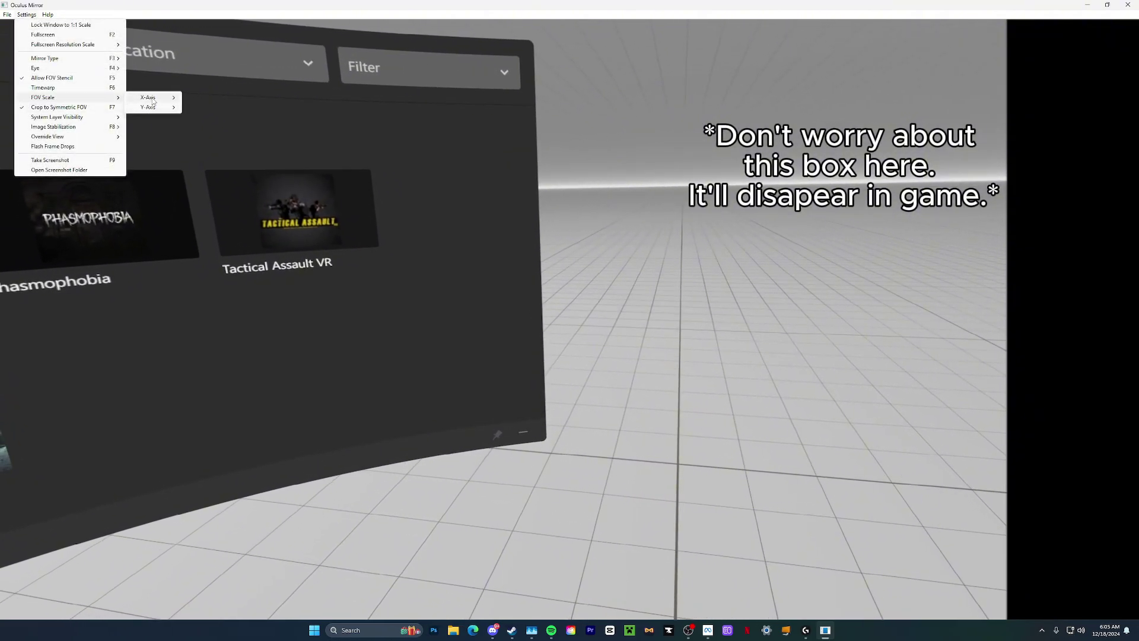
{"action": "mouse_move", "coordinate": [151, 98]}
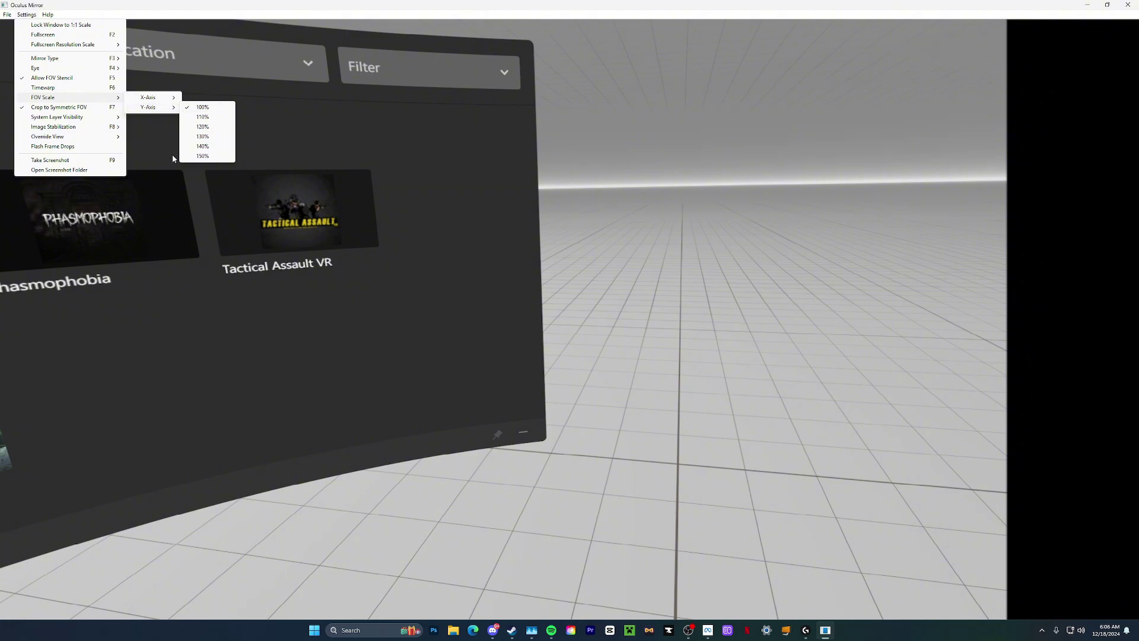
- Try a 150% Y-axis FOV scale, then reset it to 100%
{"action": "left_click", "coordinate": [203, 156]}
{"action": "left_click", "coordinate": [27, 14]}
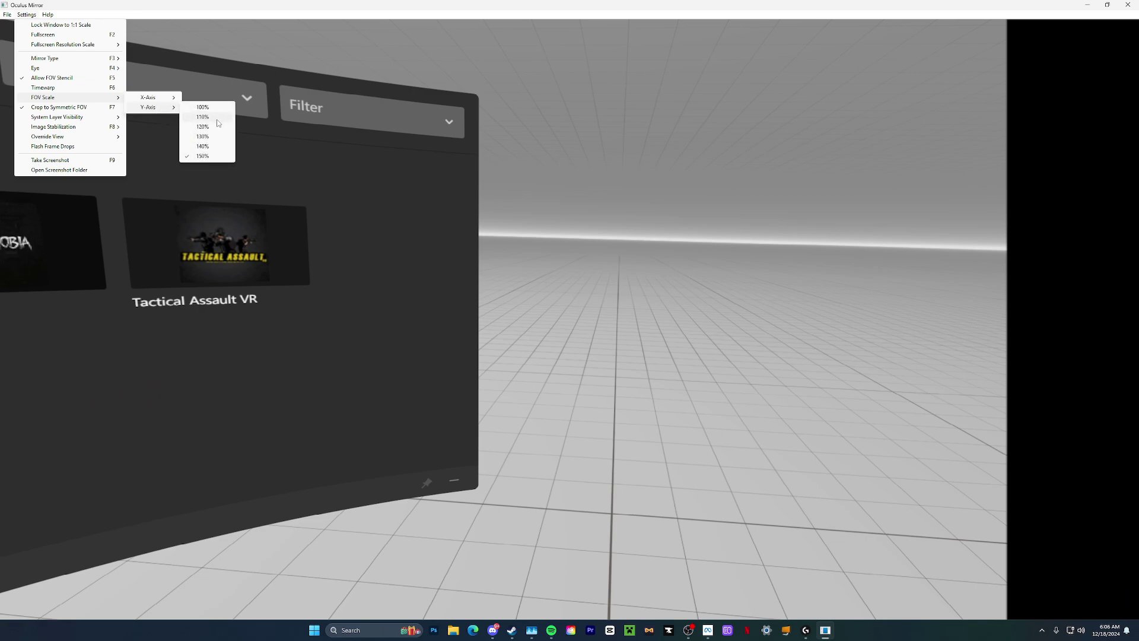
{"action": "left_click", "coordinate": [203, 107]}
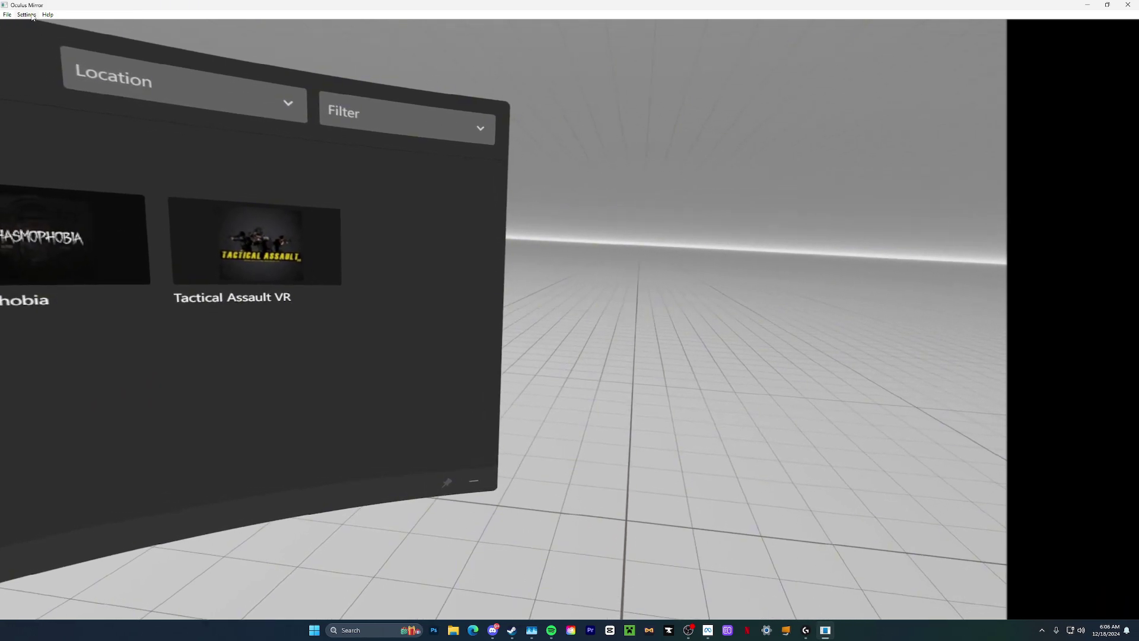
- Uncheck Guardian under System Layer Visibility after reviewing the stabilization options
{"action": "left_click", "coordinate": [26, 15]}
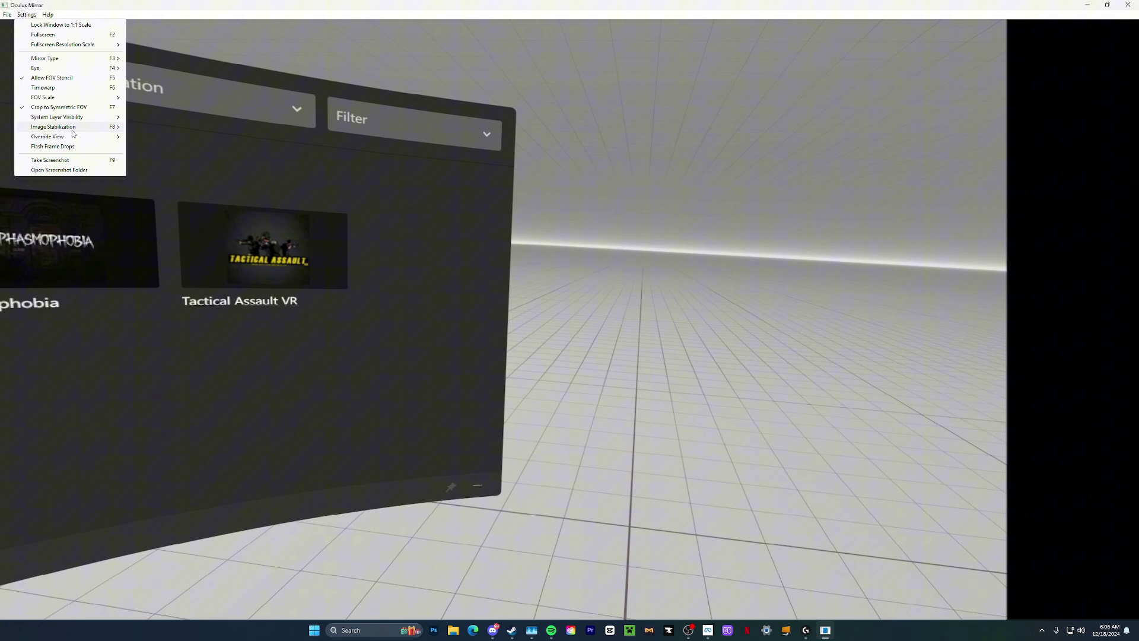
{"action": "mouse_move", "coordinate": [88, 97]}
{"action": "mouse_move", "coordinate": [155, 110]}
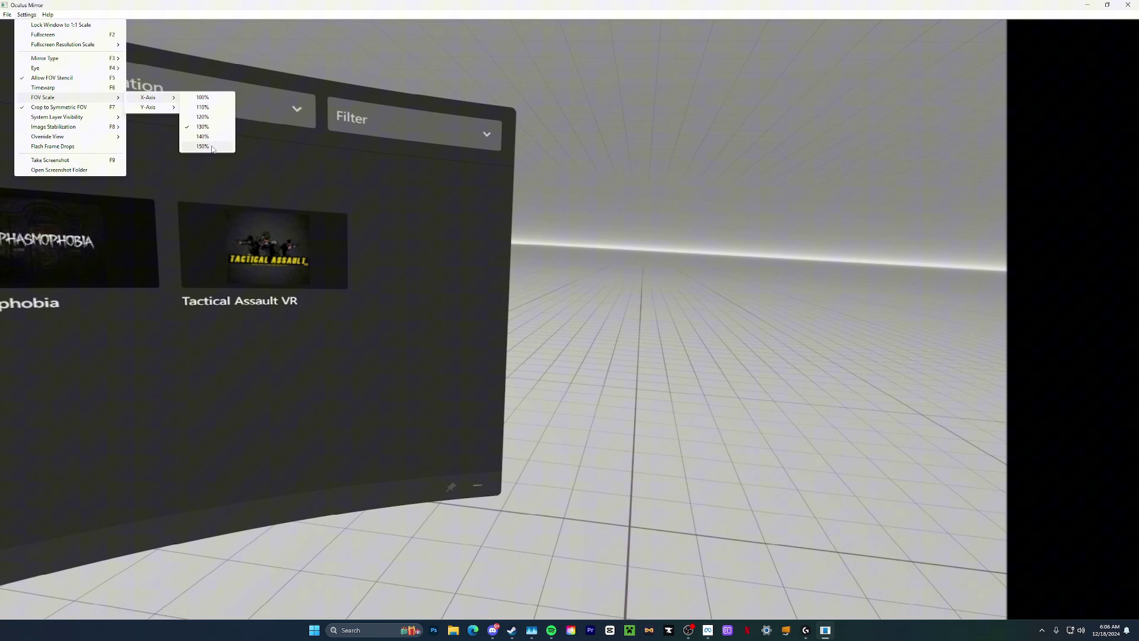
{"action": "mouse_move", "coordinate": [75, 119]}
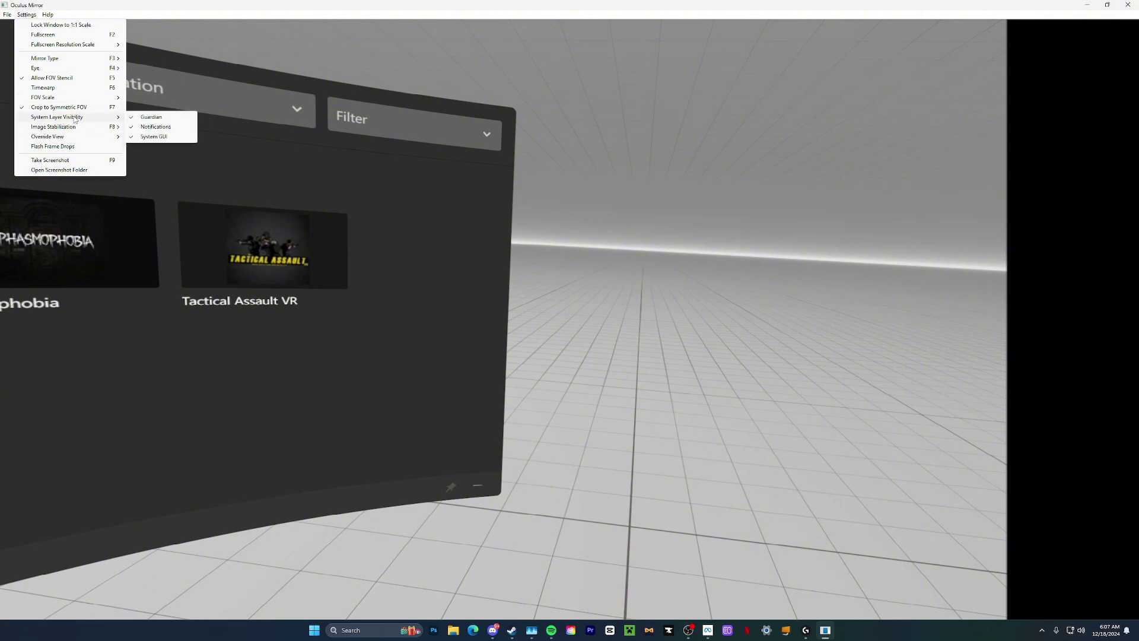
{"action": "left_click", "coordinate": [144, 119]}
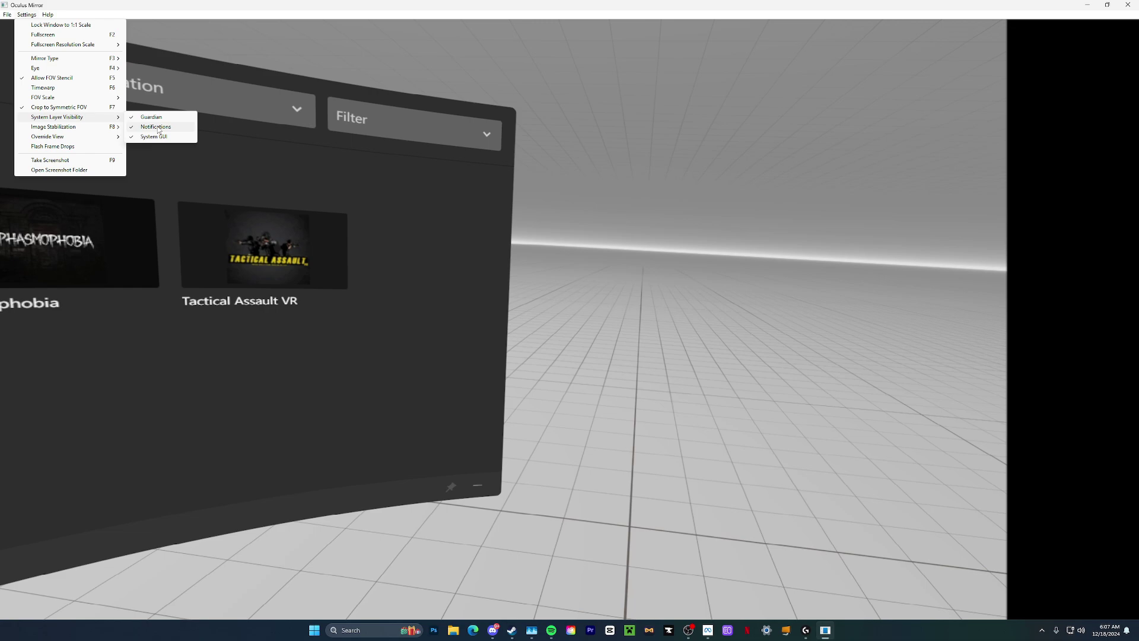
{"action": "left_click", "coordinate": [156, 127]}
{"action": "left_click", "coordinate": [26, 14]}
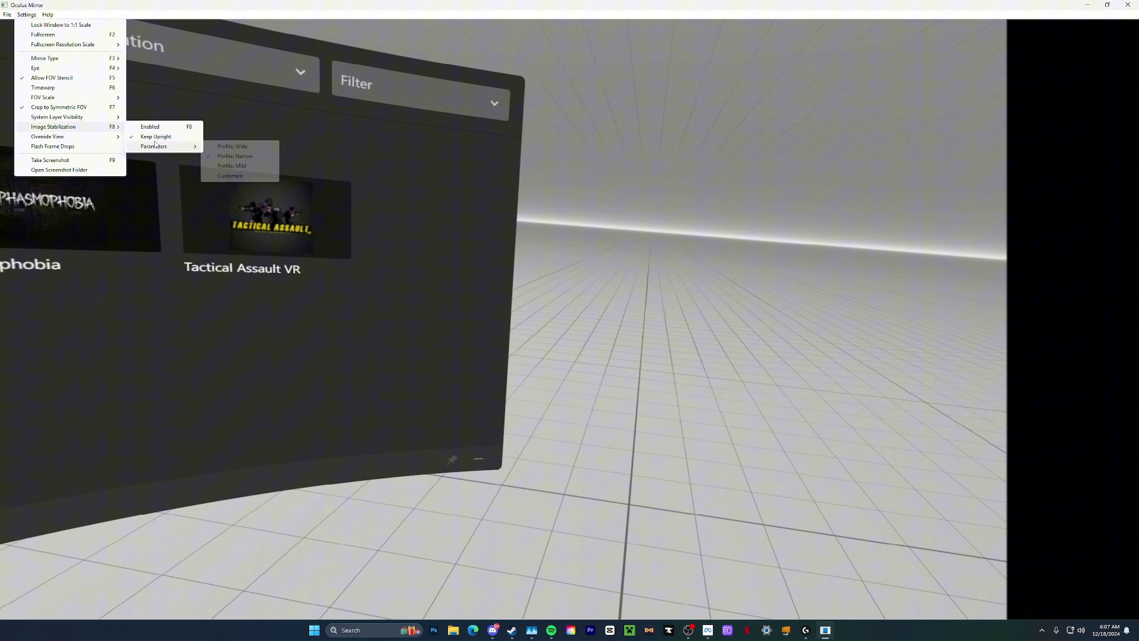
{"action": "left_click", "coordinate": [155, 127]}
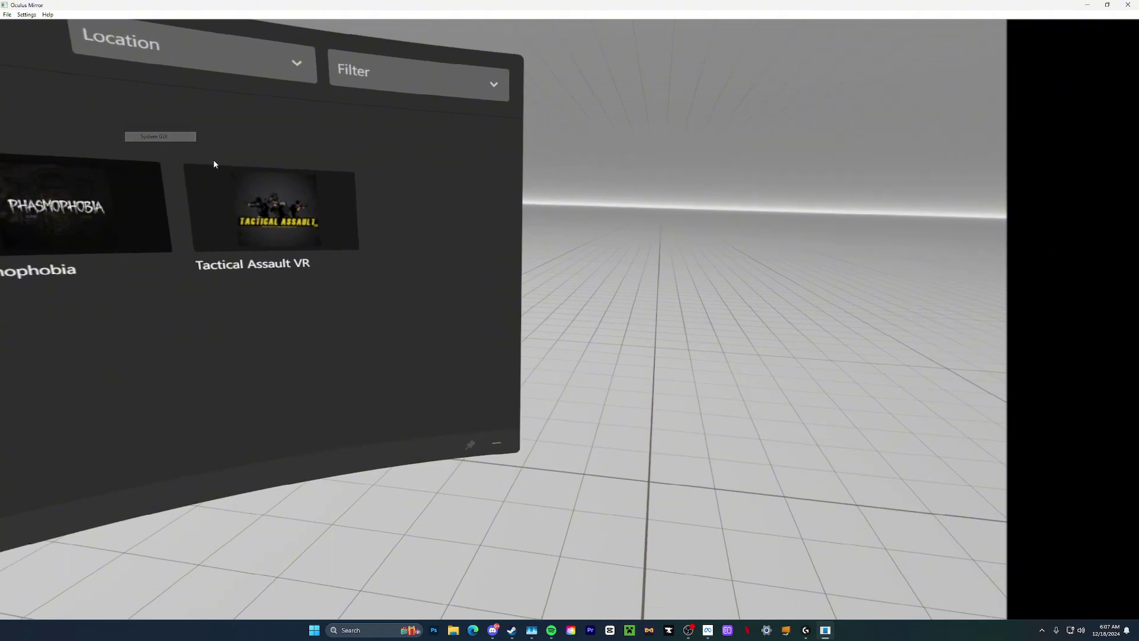
{"action": "left_click", "coordinate": [26, 14]}
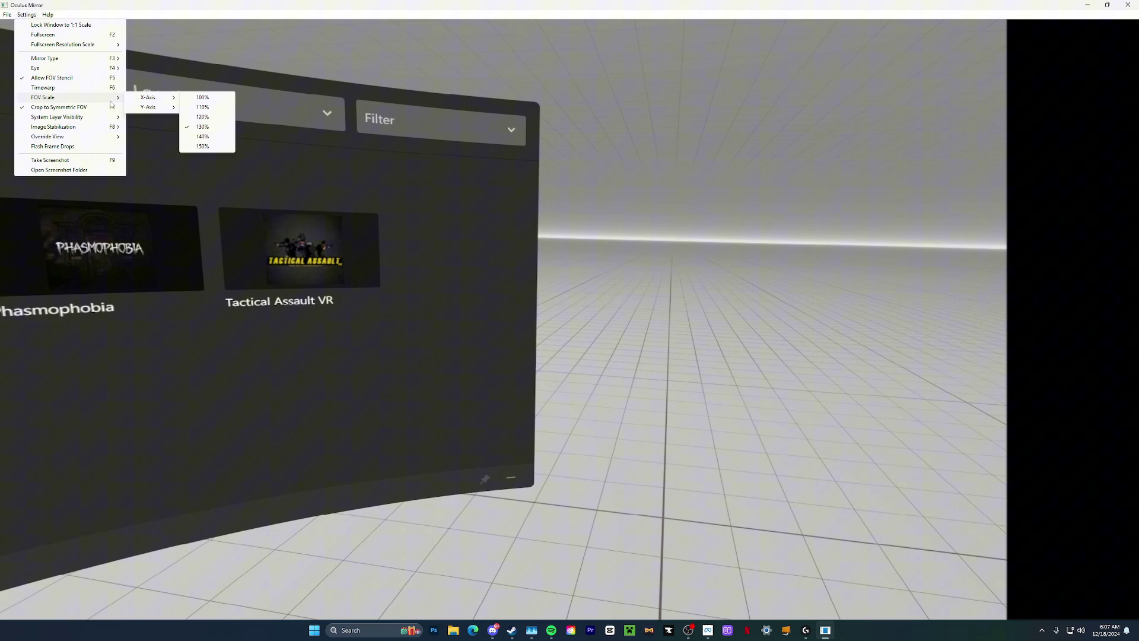
- Switch Oculus Mirror to Fullscreen (F2)
{"action": "left_click", "coordinate": [45, 35]}
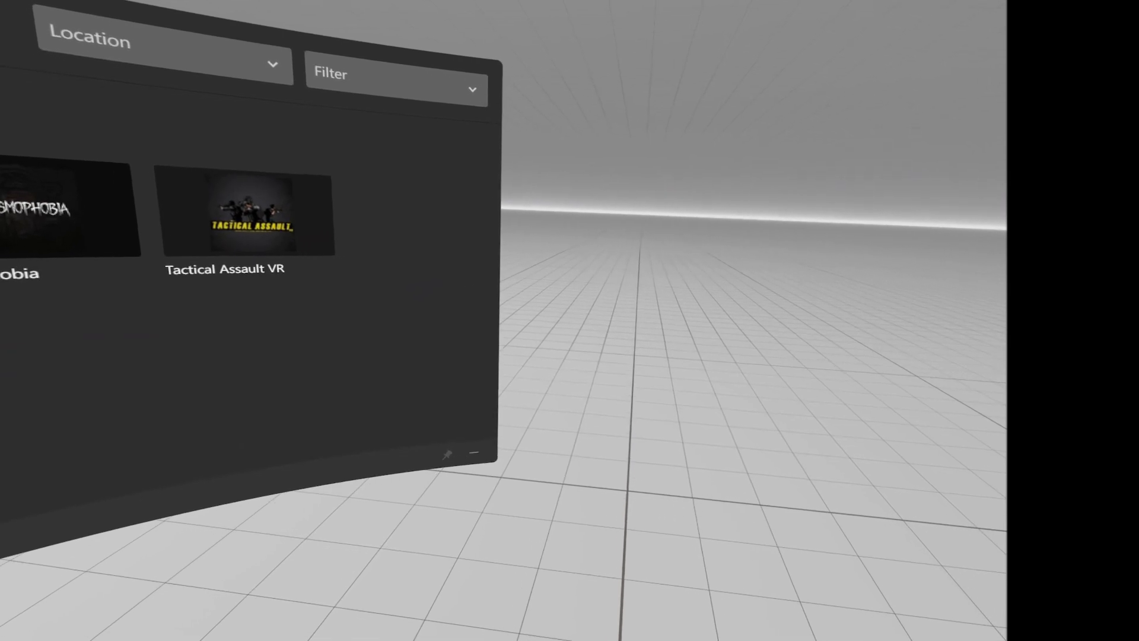
{"action": "key", "text": "alt+Tab"}
{"action": "key", "text": "alt+Tab"}
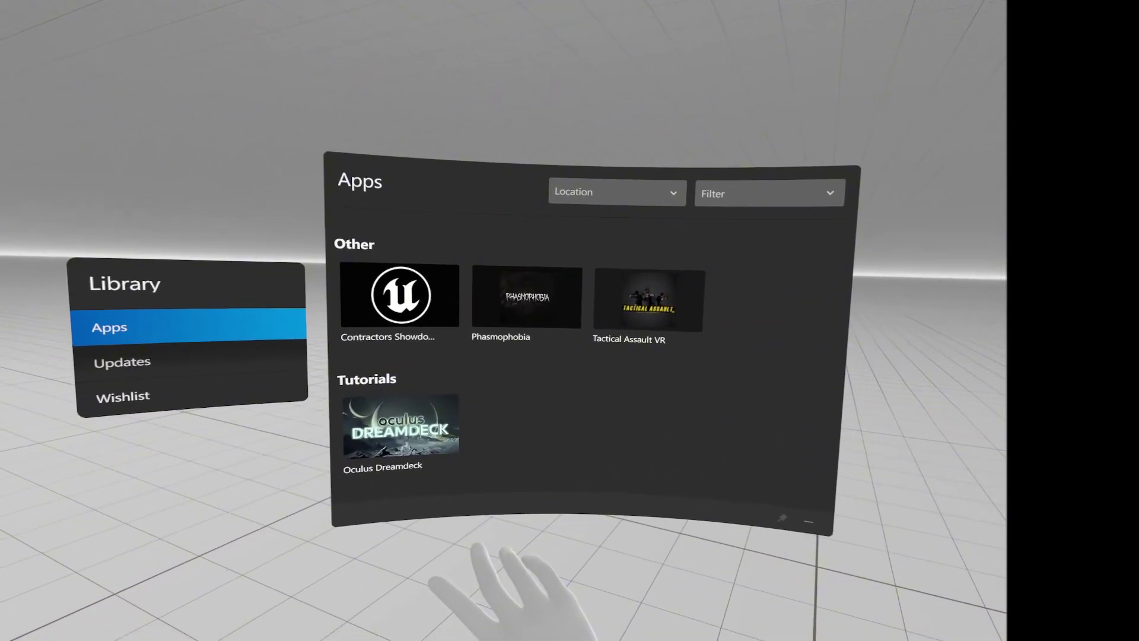
- Set the X-axis FOV scale to 100%
{"action": "left_click", "coordinate": [33, 5]}
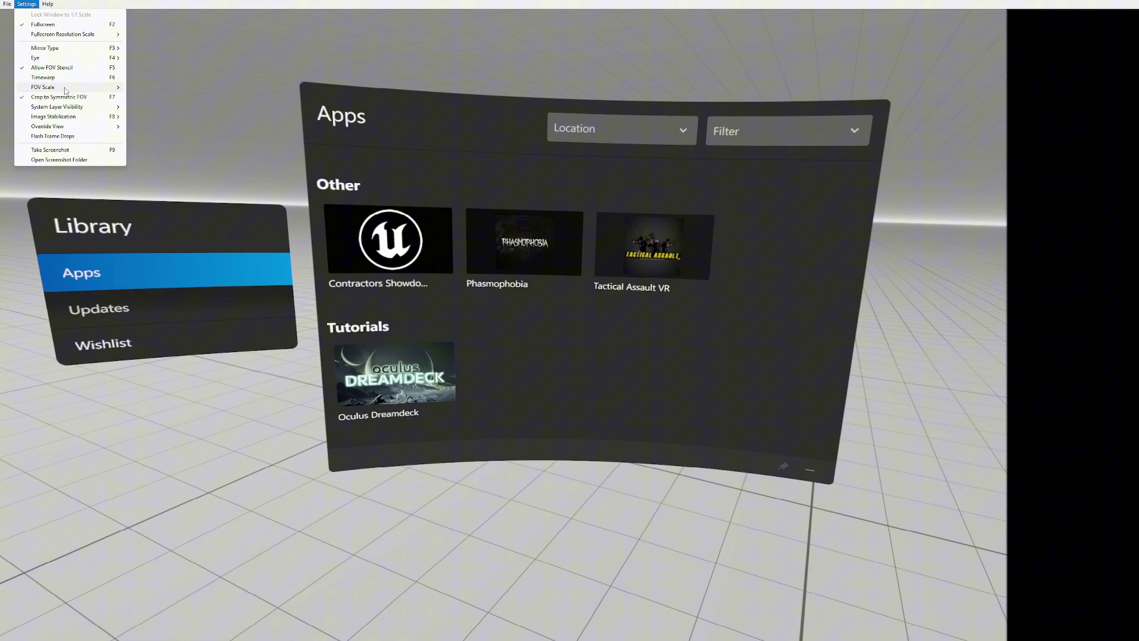
{"action": "left_click", "coordinate": [215, 88]}
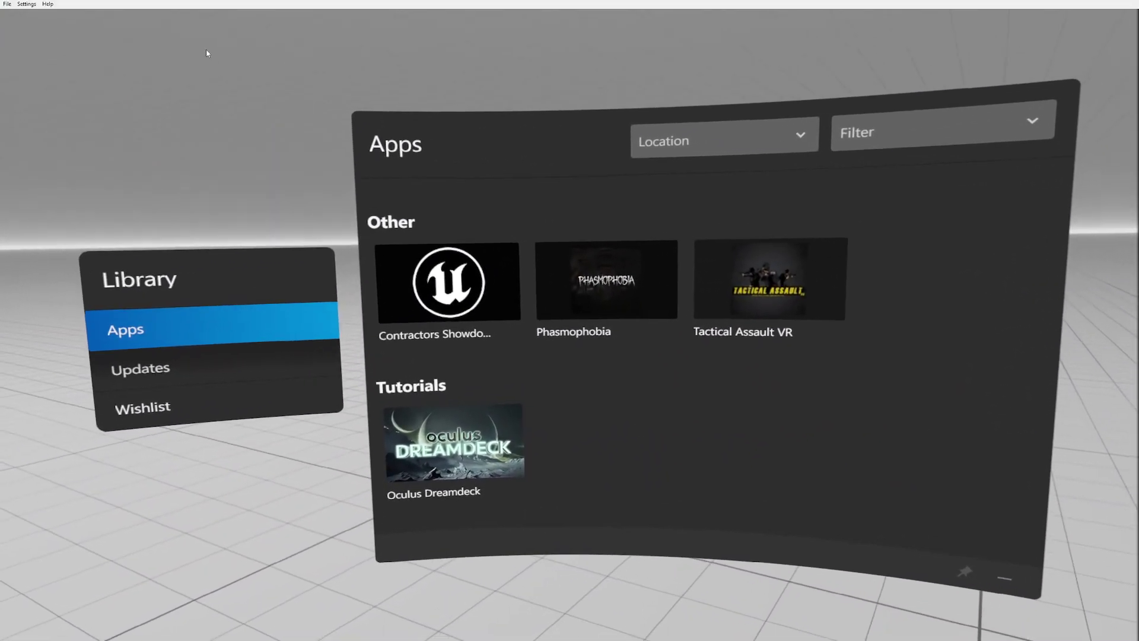
- Set the X-axis FOV scale to 150%
{"action": "left_click", "coordinate": [26, 4]}
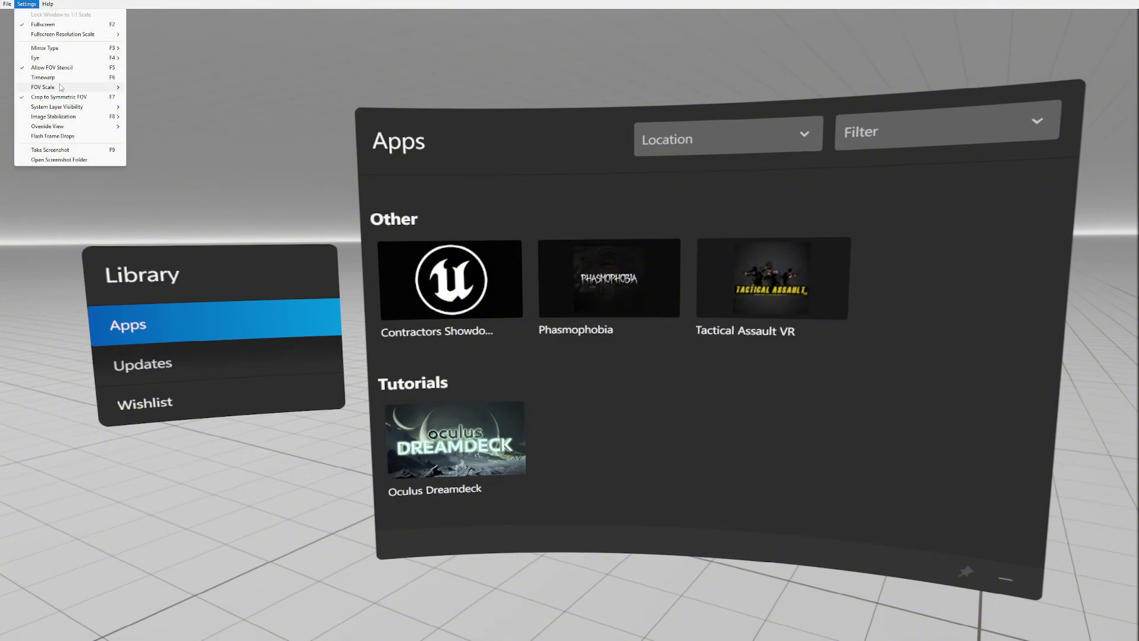
{"action": "mouse_move", "coordinate": [59, 84]}
{"action": "left_click", "coordinate": [202, 136]}
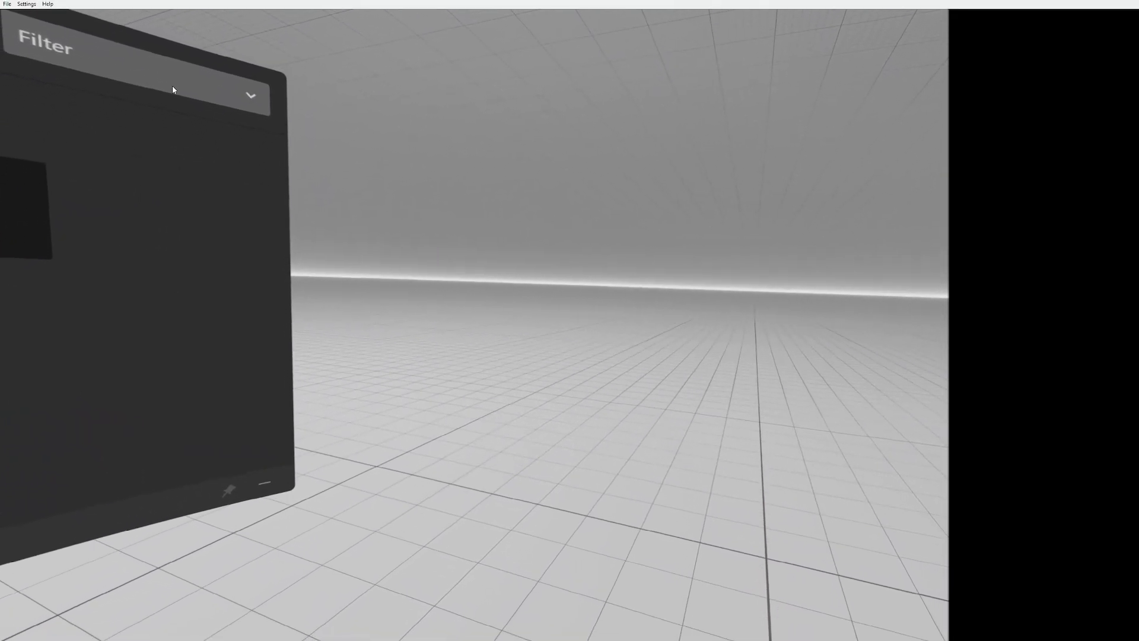
- Enable Image Stabilization (F8), then disable it again
{"action": "left_click", "coordinate": [27, 4]}
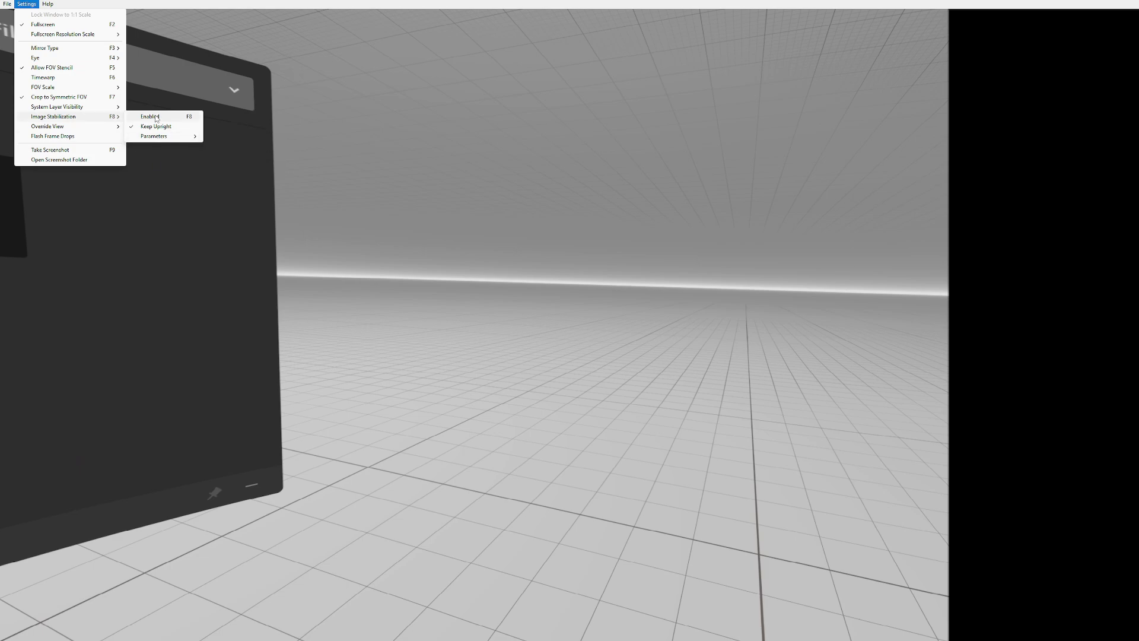
{"action": "left_click", "coordinate": [156, 119]}
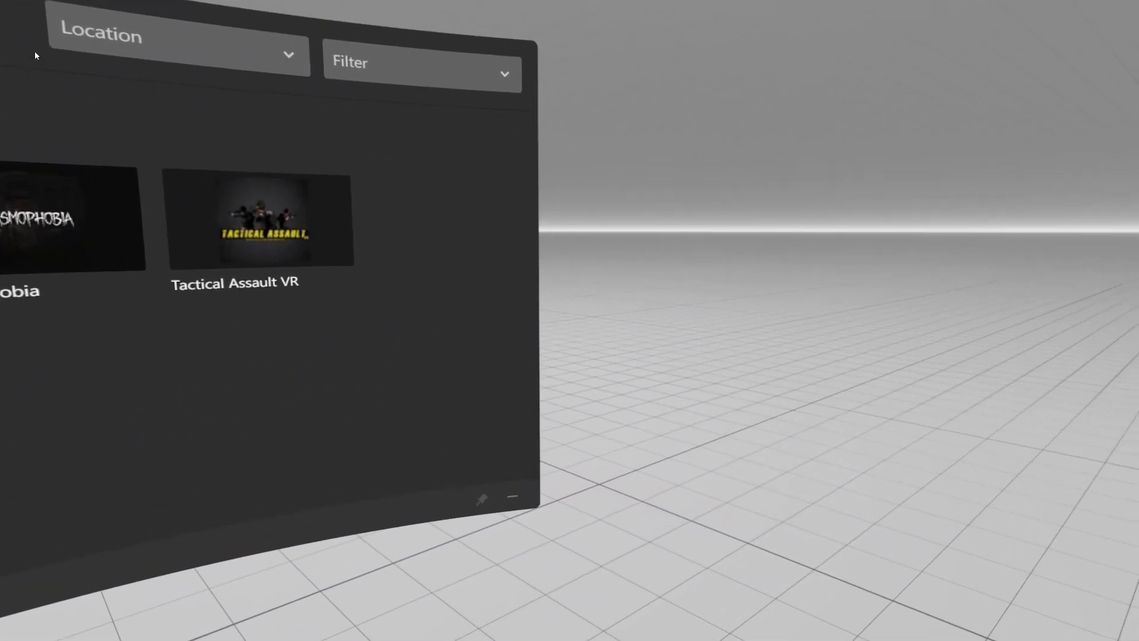
{"action": "left_click", "coordinate": [26, 4]}
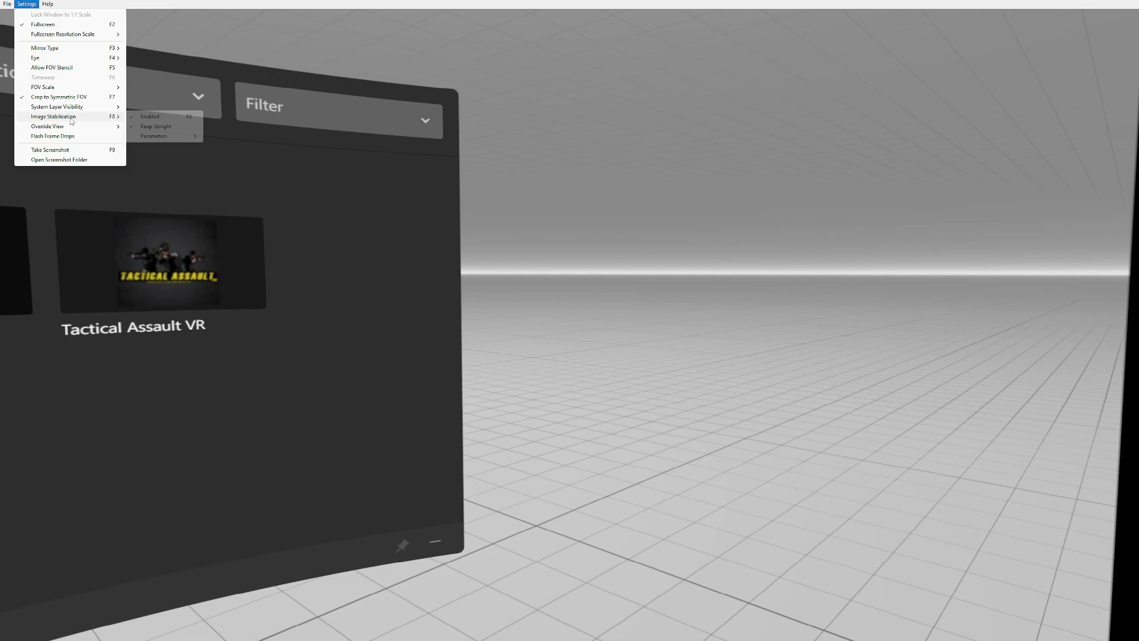
{"action": "left_click", "coordinate": [153, 116]}
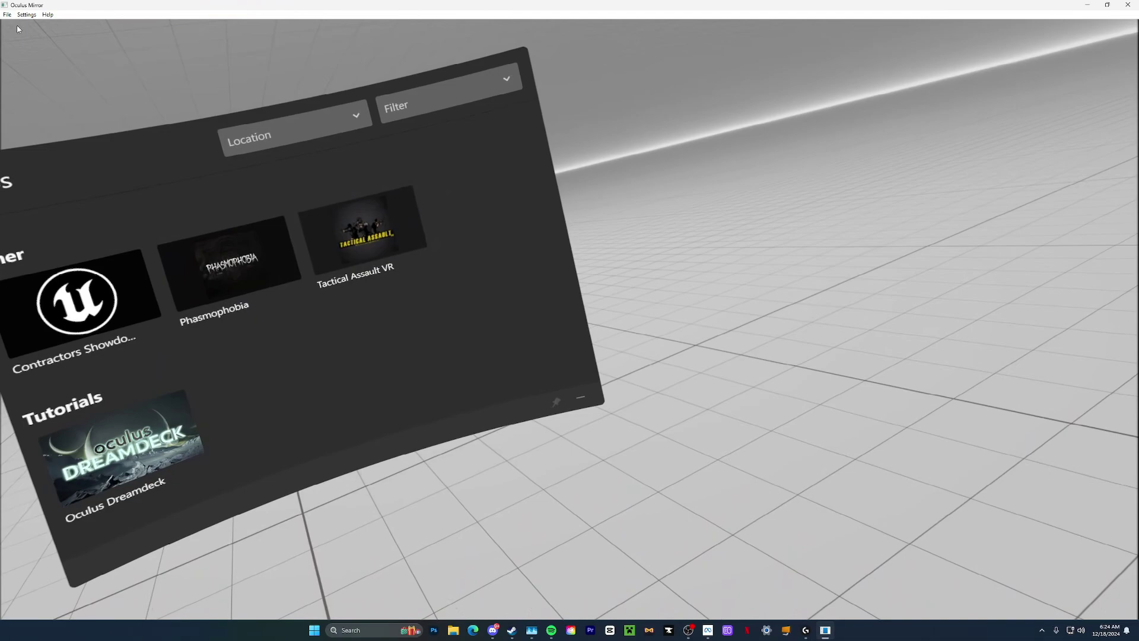
- Save the mirror settings, then close and relaunch OculusMirror from its desktop shortcut
{"action": "left_click", "coordinate": [6, 15]}
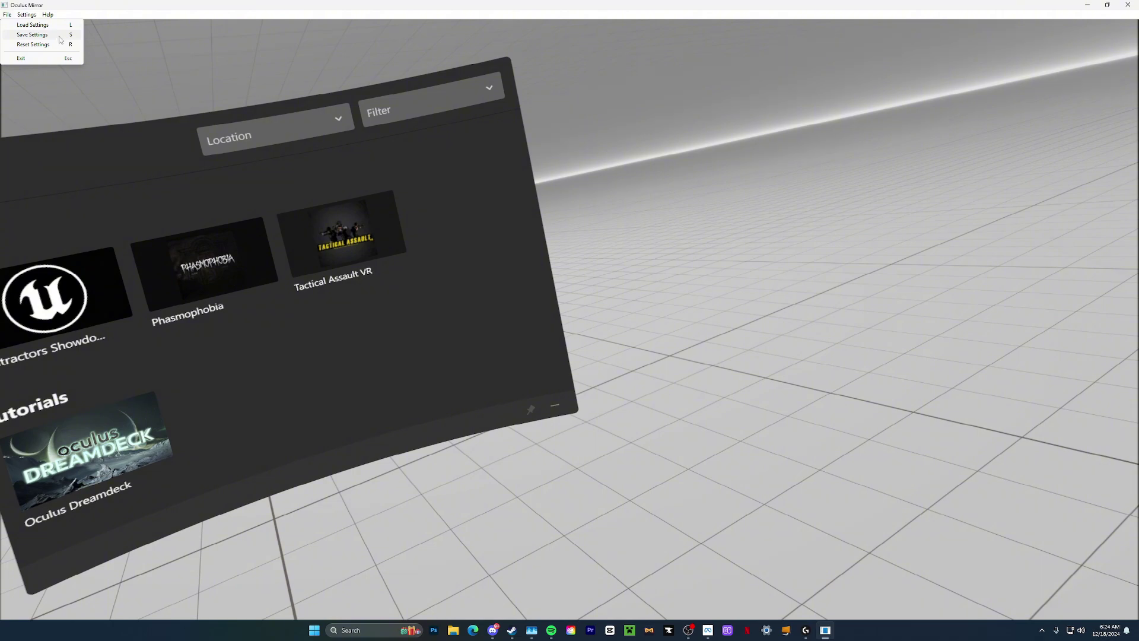
{"action": "left_click", "coordinate": [567, 126]}
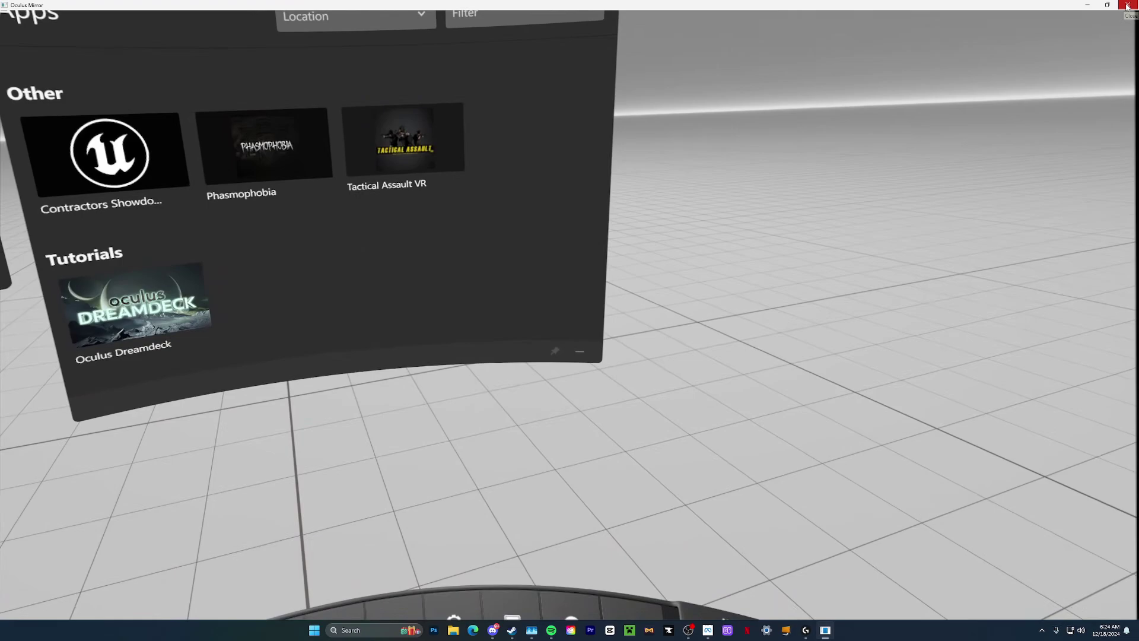
{"action": "left_click", "coordinate": [1126, 6]}
{"action": "double_click", "coordinate": [1017, 541]}
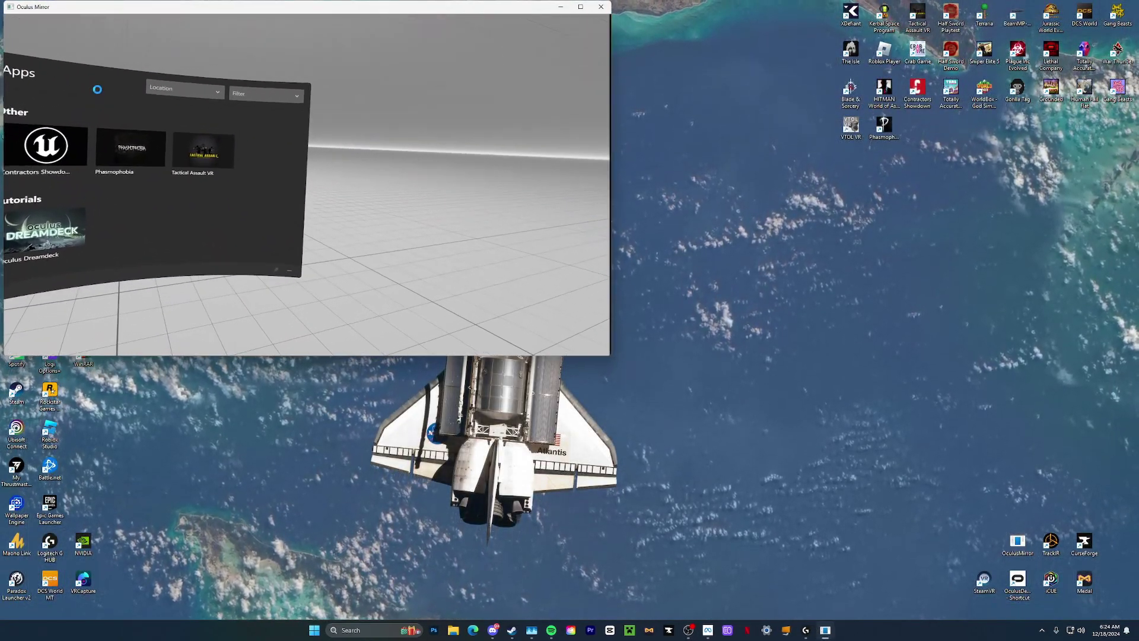
- Close Oculus Mirror and browse File Explorer to C:\Program Files\Oculus\Support\oculus-diagnostics
{"action": "key", "text": "alt+F4"}
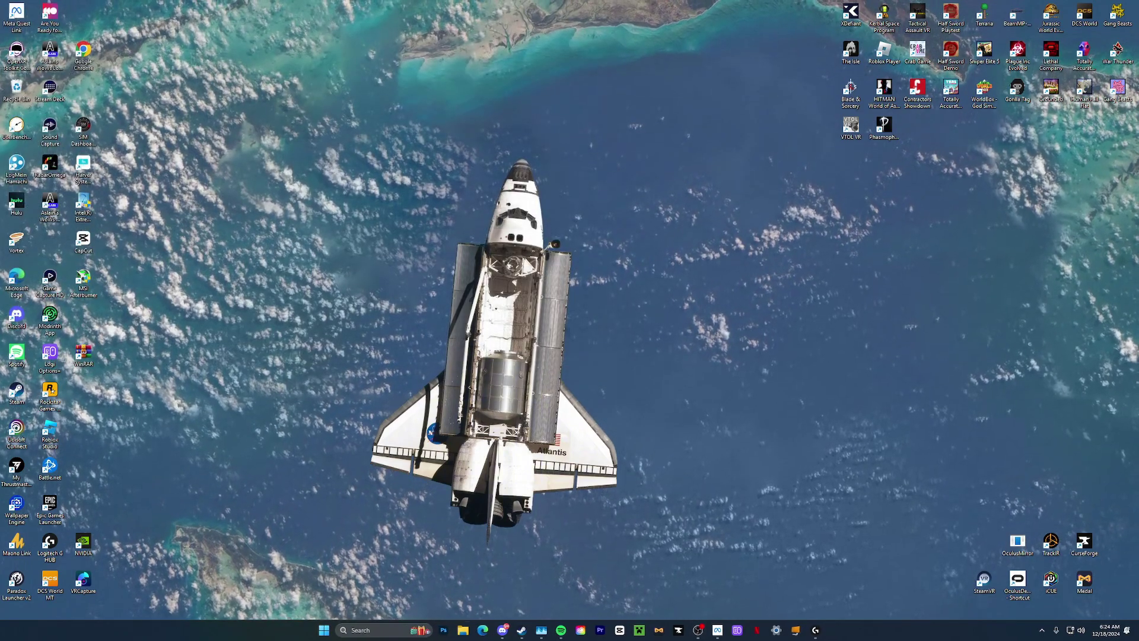
{"action": "left_click", "coordinate": [464, 630]}
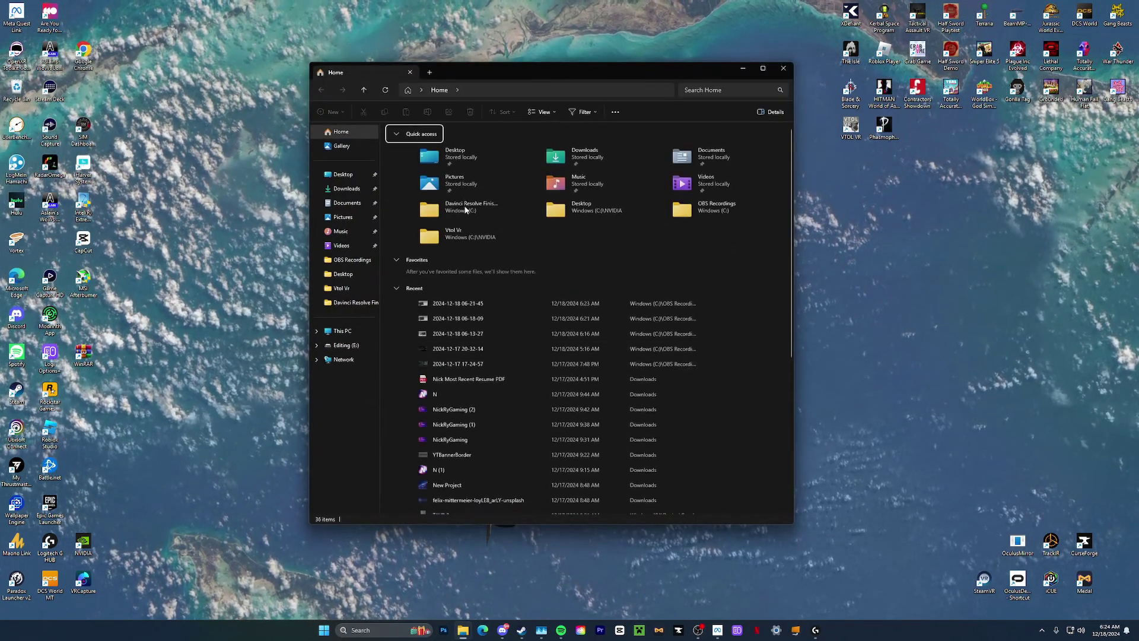
{"action": "left_click", "coordinate": [362, 331]}
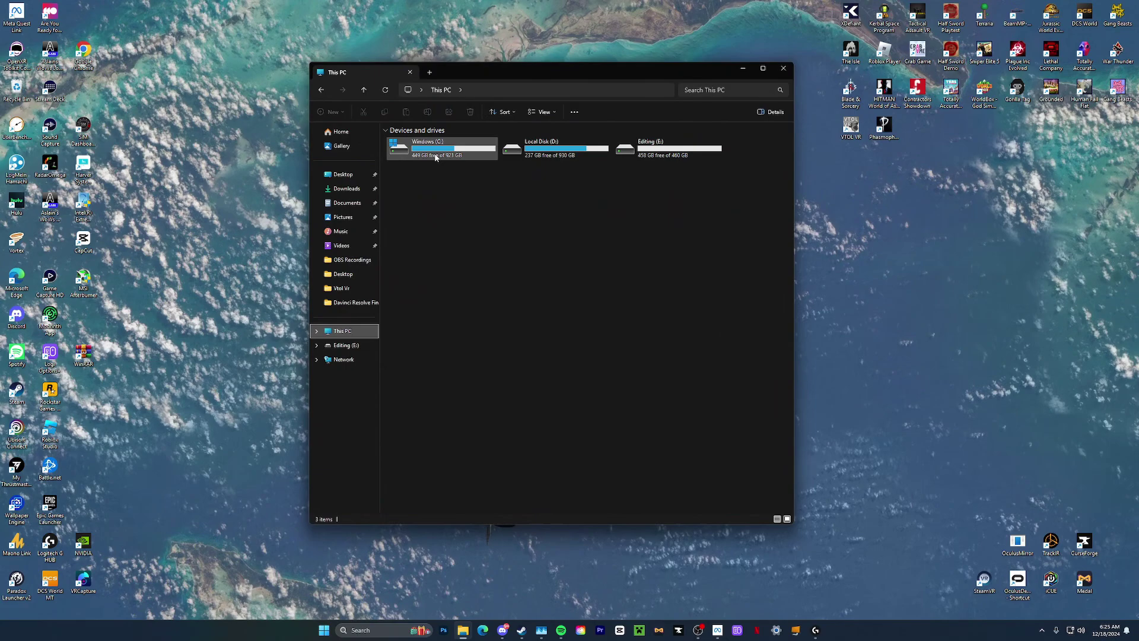
{"action": "double_click", "coordinate": [436, 155]}
{"action": "double_click", "coordinate": [422, 340]}
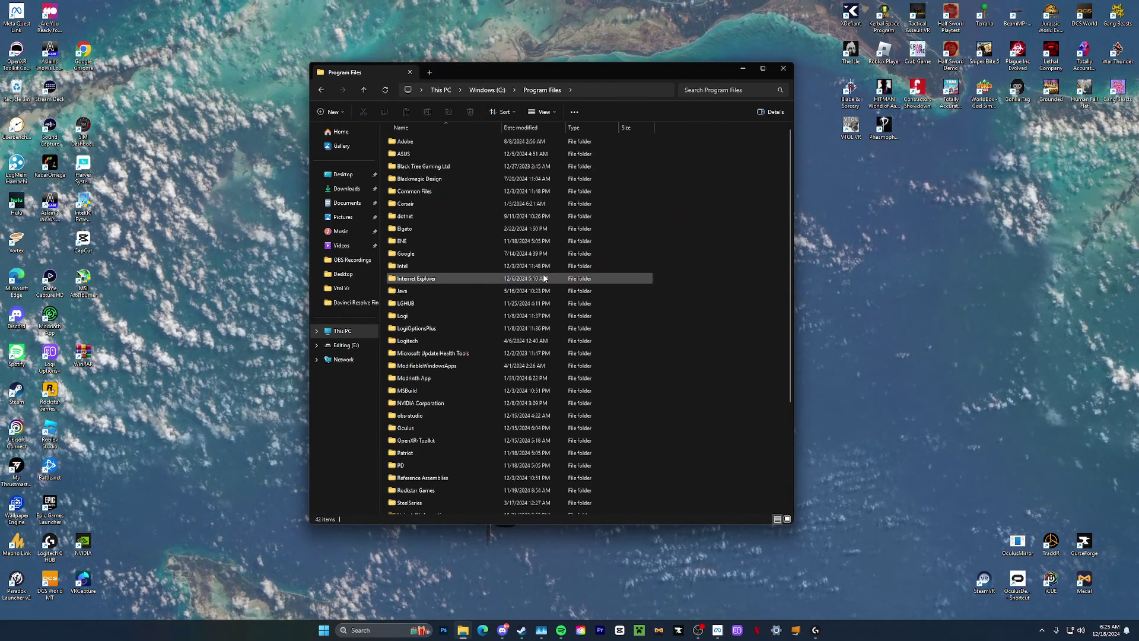
{"action": "double_click", "coordinate": [415, 428]}
{"action": "left_click", "coordinate": [416, 193]}
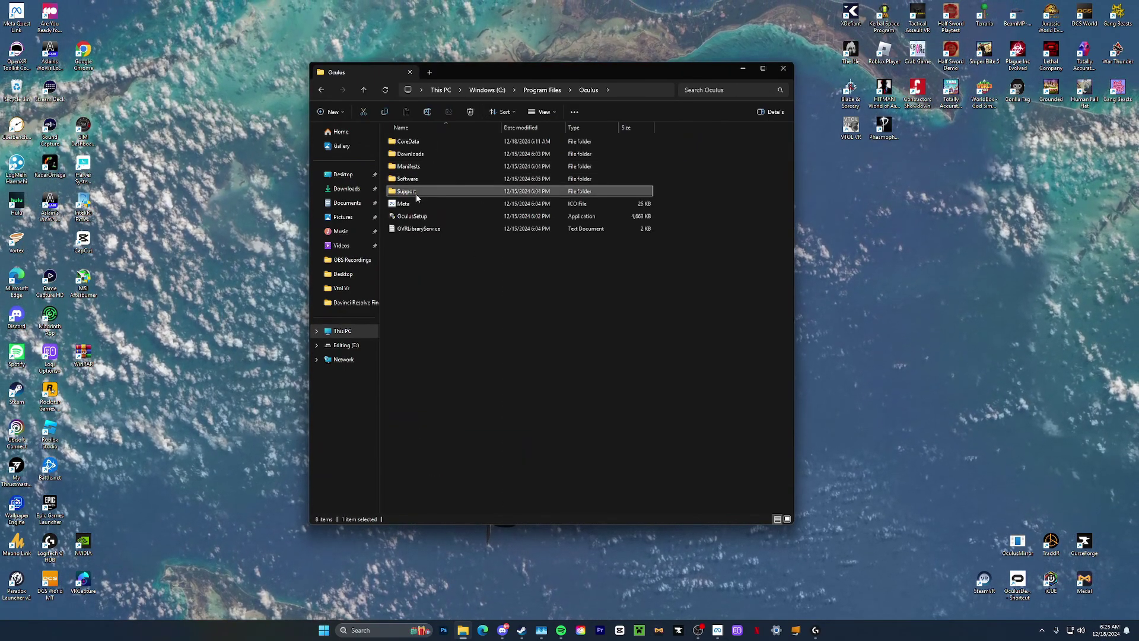
{"action": "double_click", "coordinate": [416, 192]}
{"action": "double_click", "coordinate": [563, 202]}
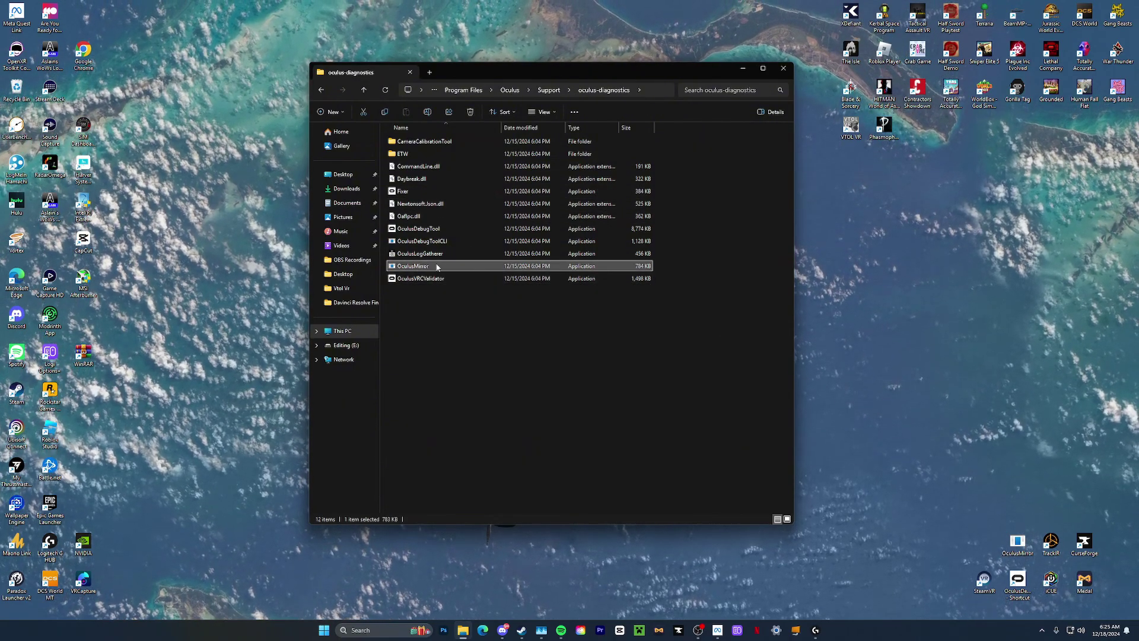
- Create a desktop shortcut to OculusMirror and return to the desktop
{"action": "right_click", "coordinate": [437, 267]}
{"action": "left_click", "coordinate": [480, 449]}
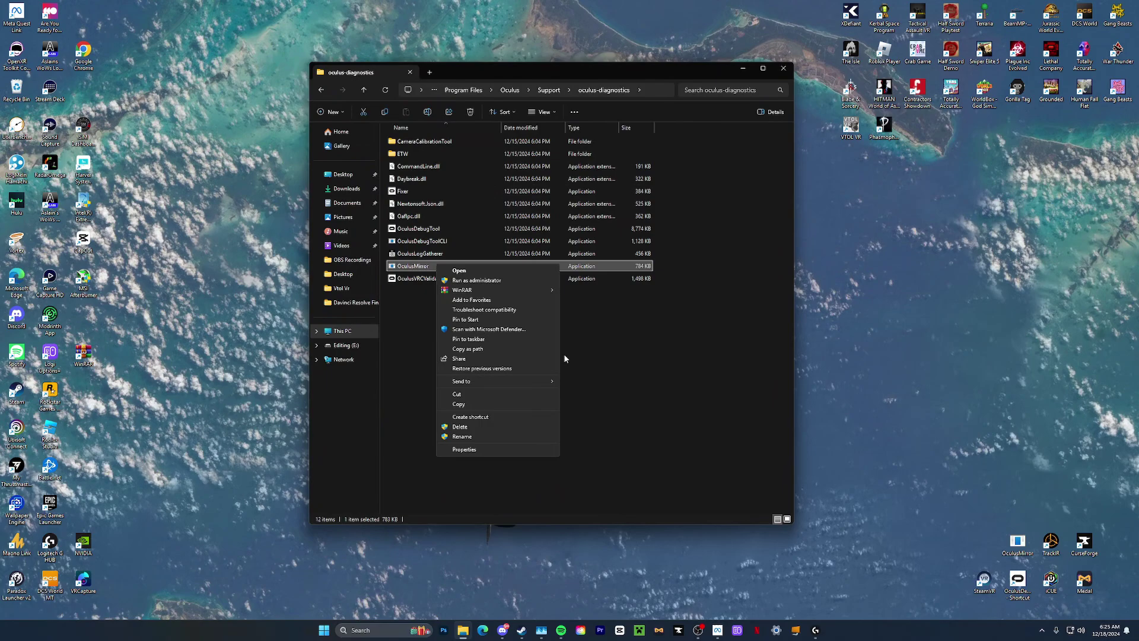
{"action": "left_click", "coordinate": [484, 418]}
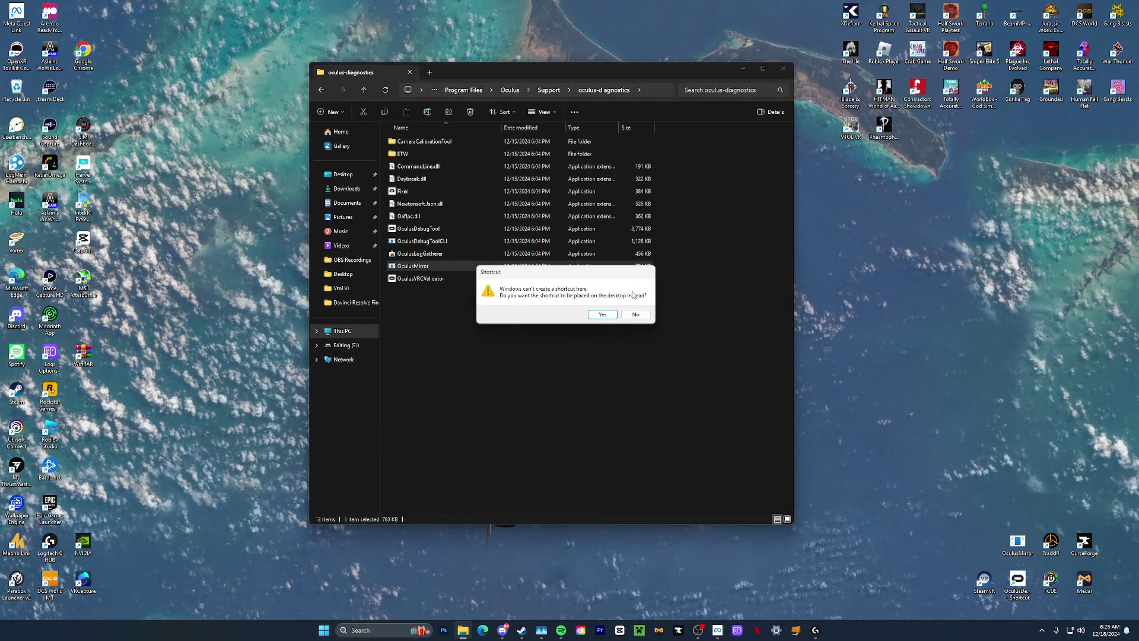
{"action": "left_click", "coordinate": [602, 314]}
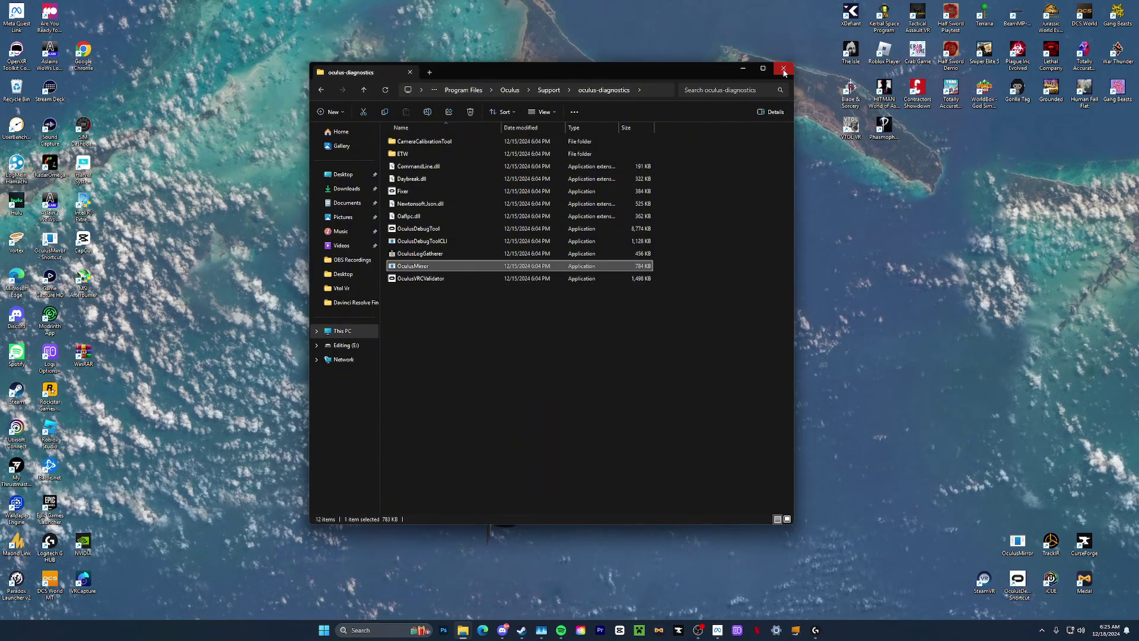
{"action": "key", "text": "super+d"}
- Centre the OculusMirror shortcut on the desktop and check its Target points to OculusMirror.exe
{"action": "left_click_drag", "start_coordinate": [509, 305], "coordinate": [520, 315]}
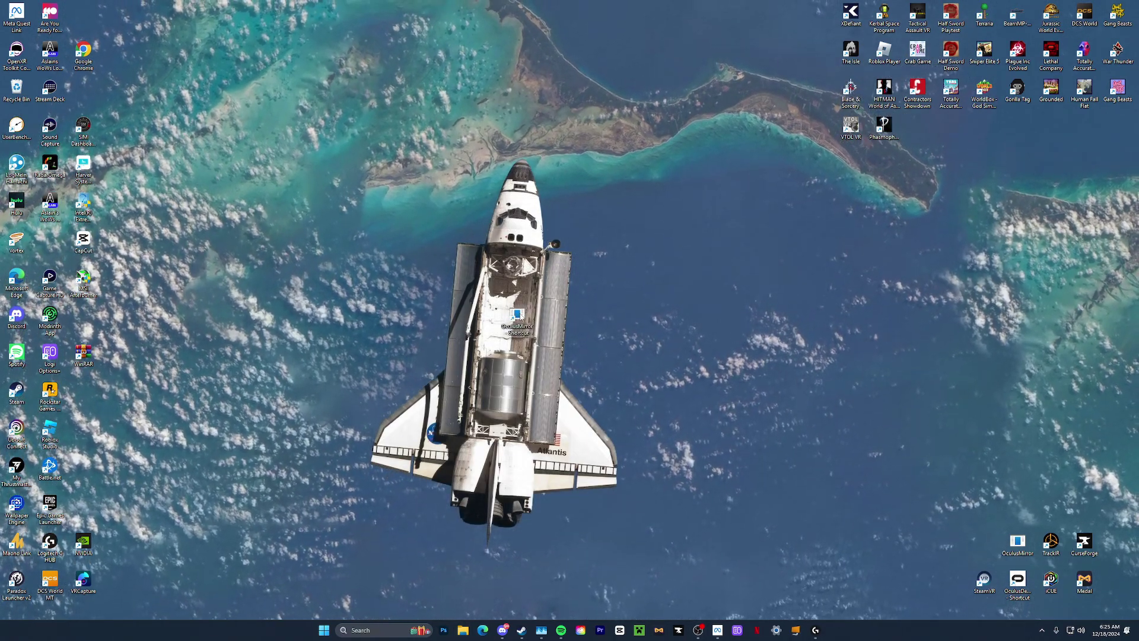
{"action": "right_click", "coordinate": [518, 321]}
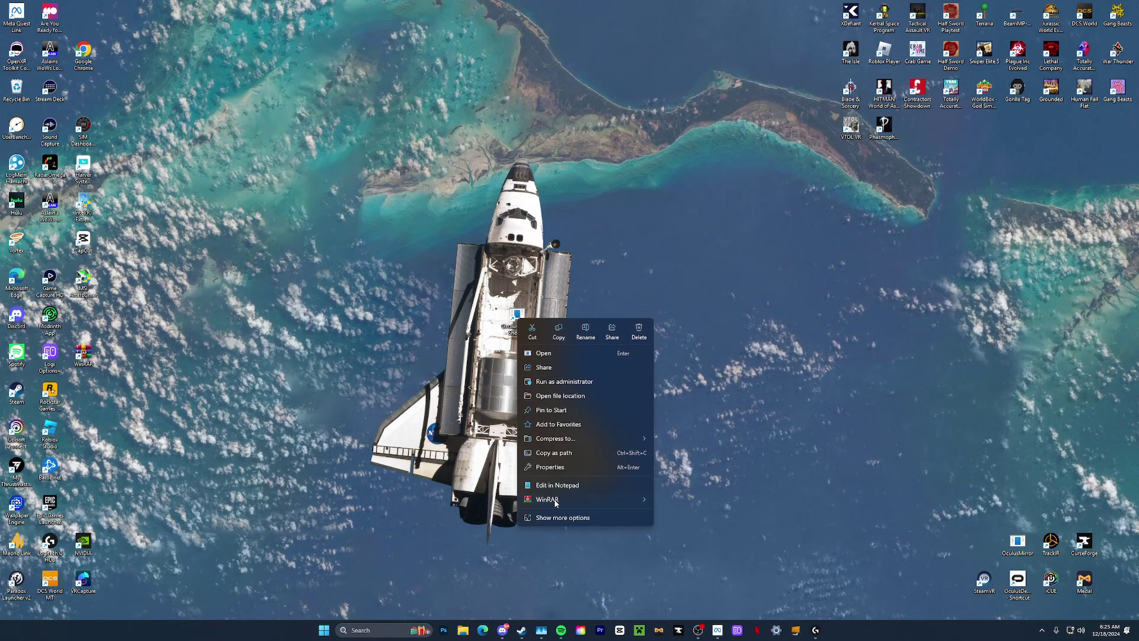
{"action": "left_click", "coordinate": [549, 467]}
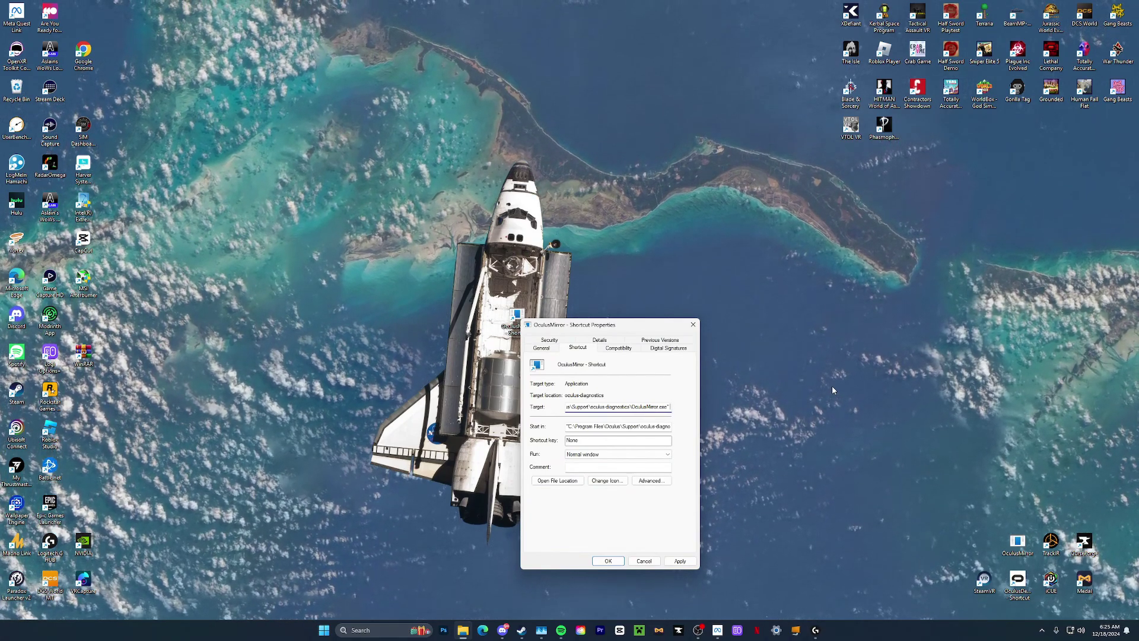
{"action": "left_click_drag", "start_coordinate": [628, 330], "coordinate": [627, 290]}
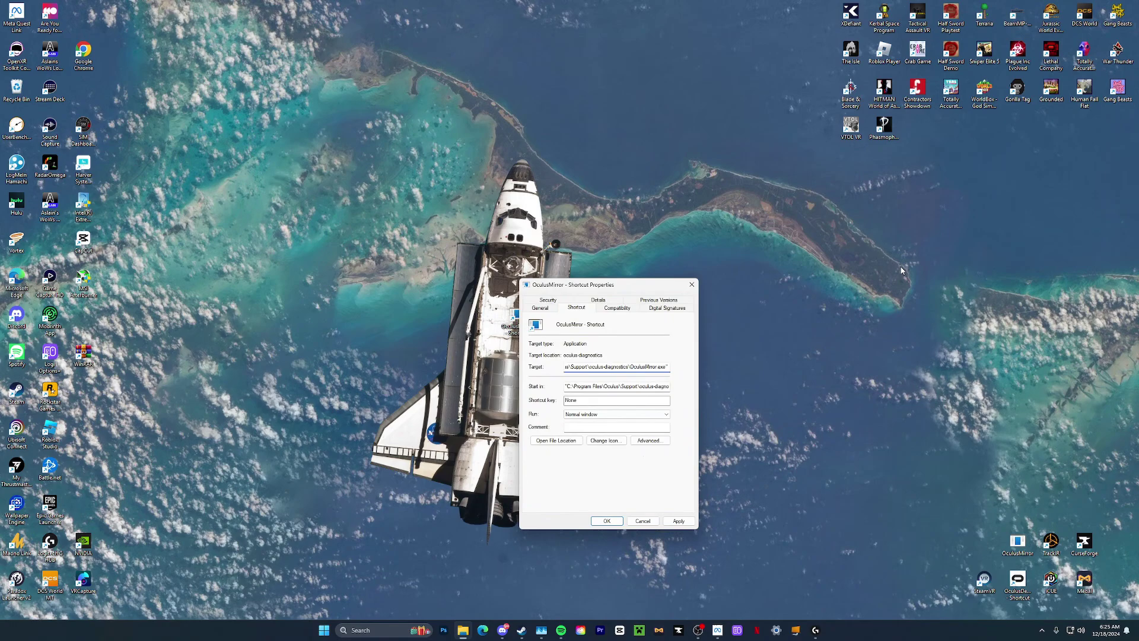
{"action": "left_click", "coordinate": [691, 285]}
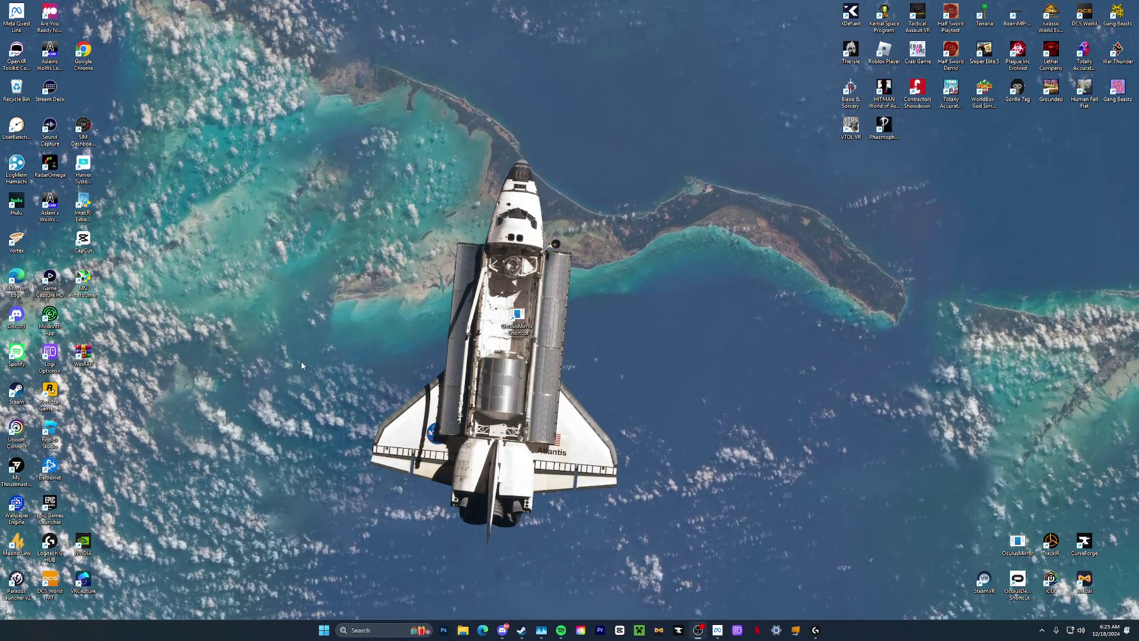